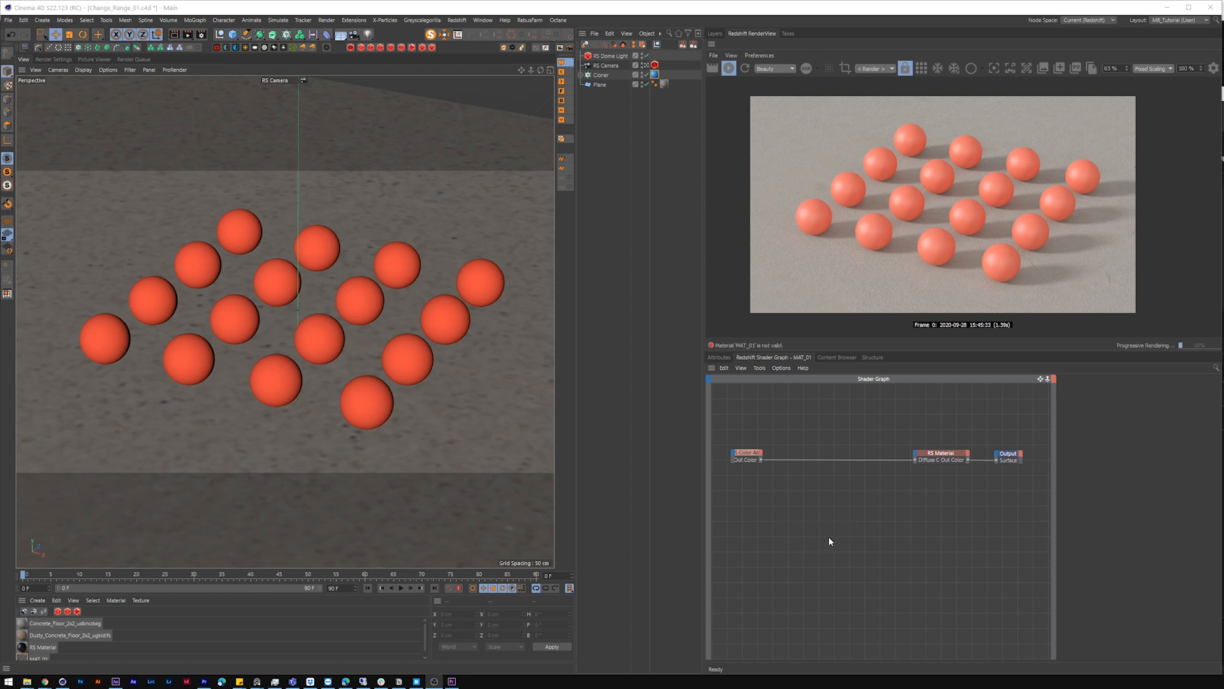
Add a Color User Data node to the MAT_01 shader graph and connect it directly to the Output node's Surface.
key(Tab)
text(color)
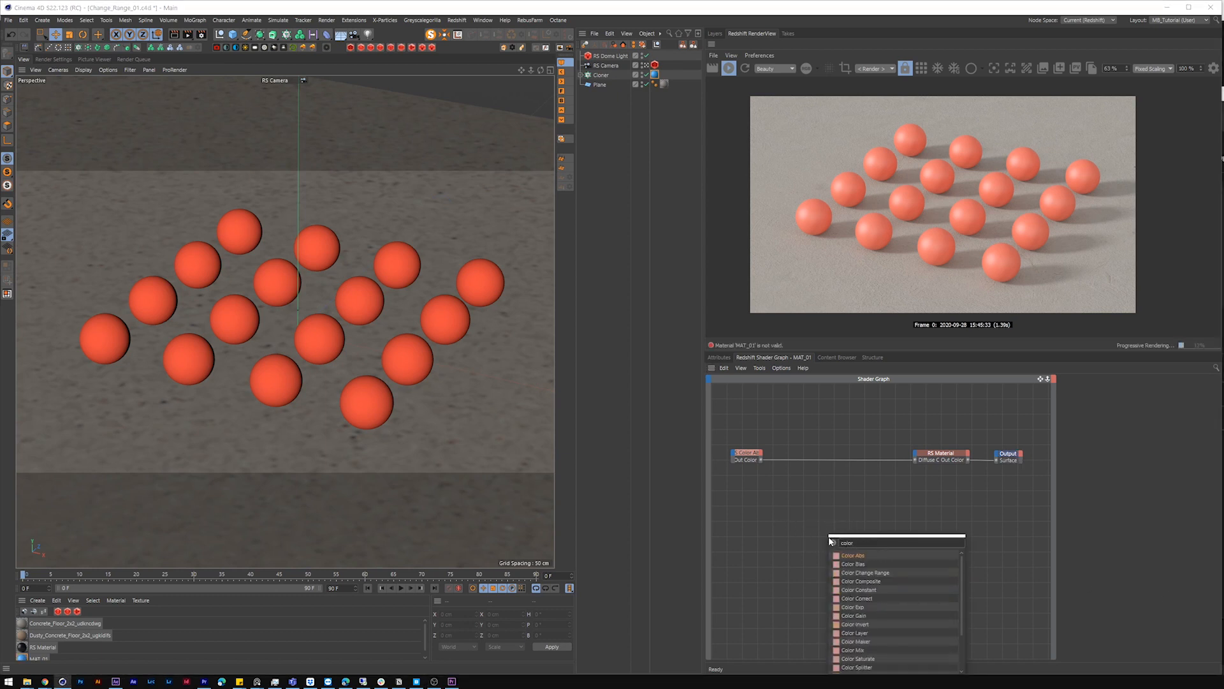
text( user)
key(Return)
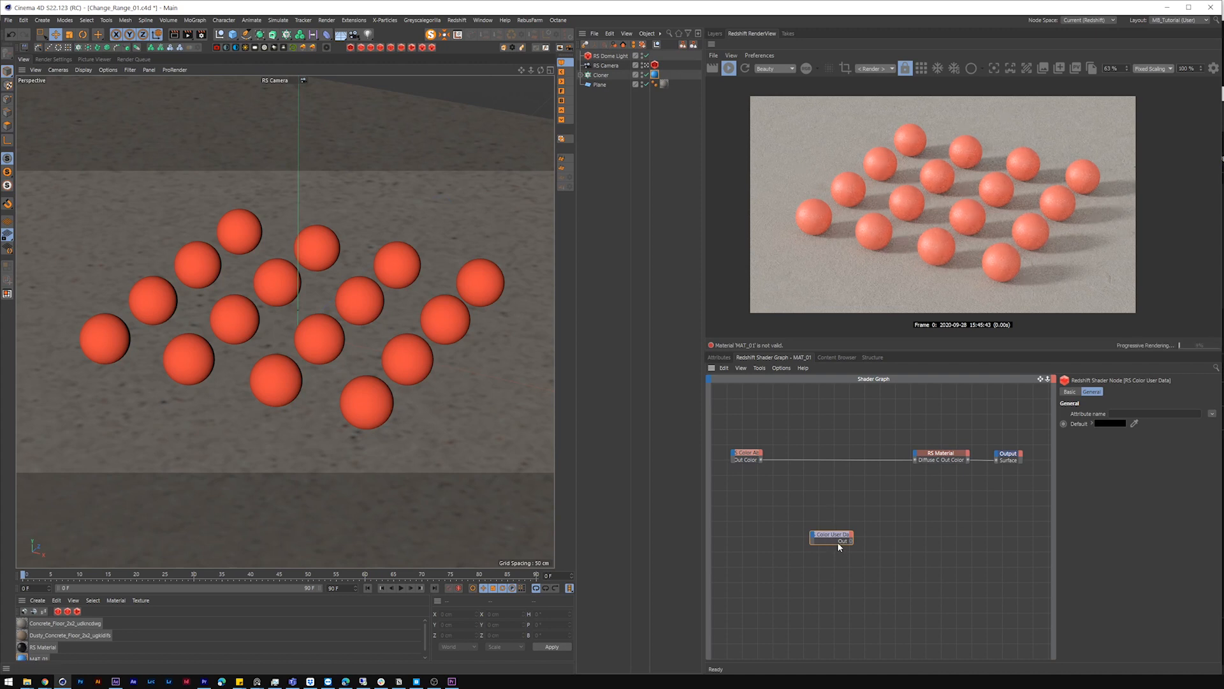
key(alt+shift+c)
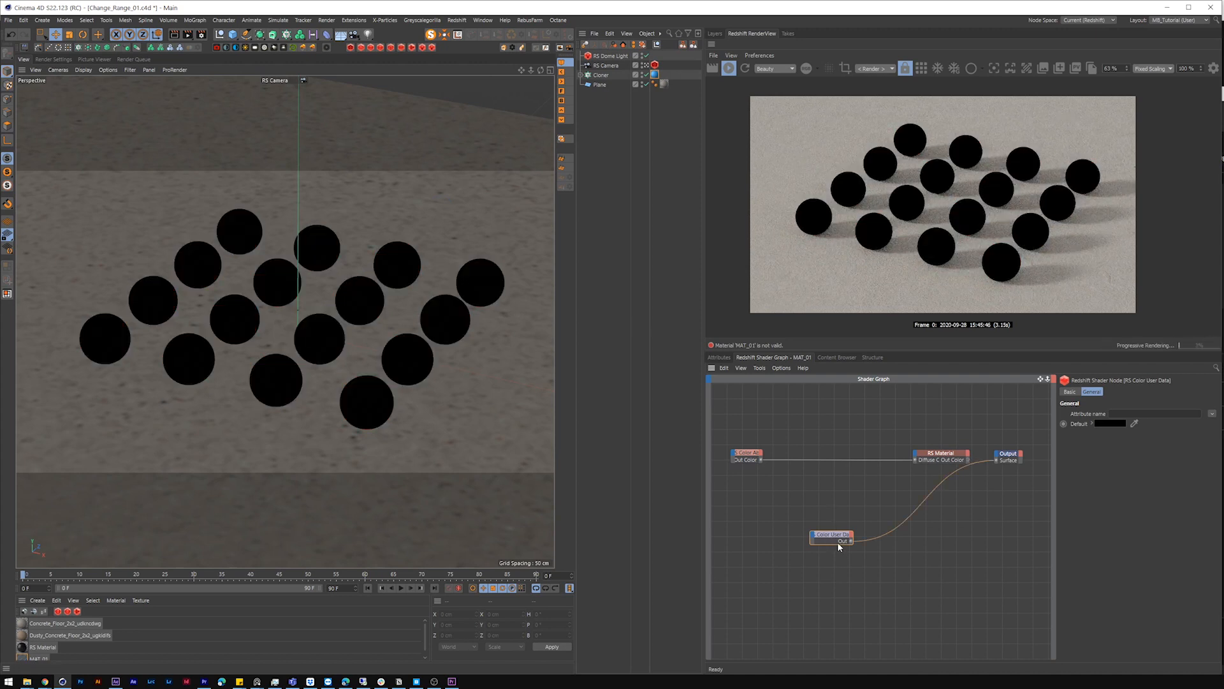
Set the Color User Data node's attribute name to the RSGeomIDColor preset.
click(1213, 414)
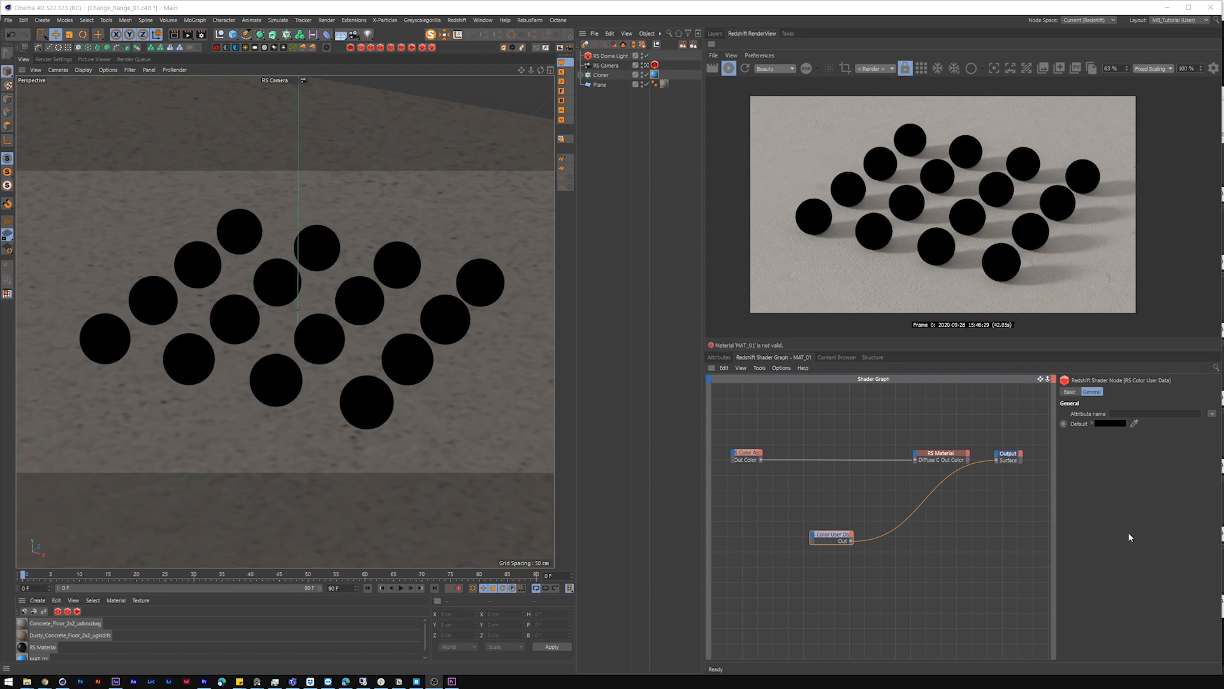
click(1212, 414)
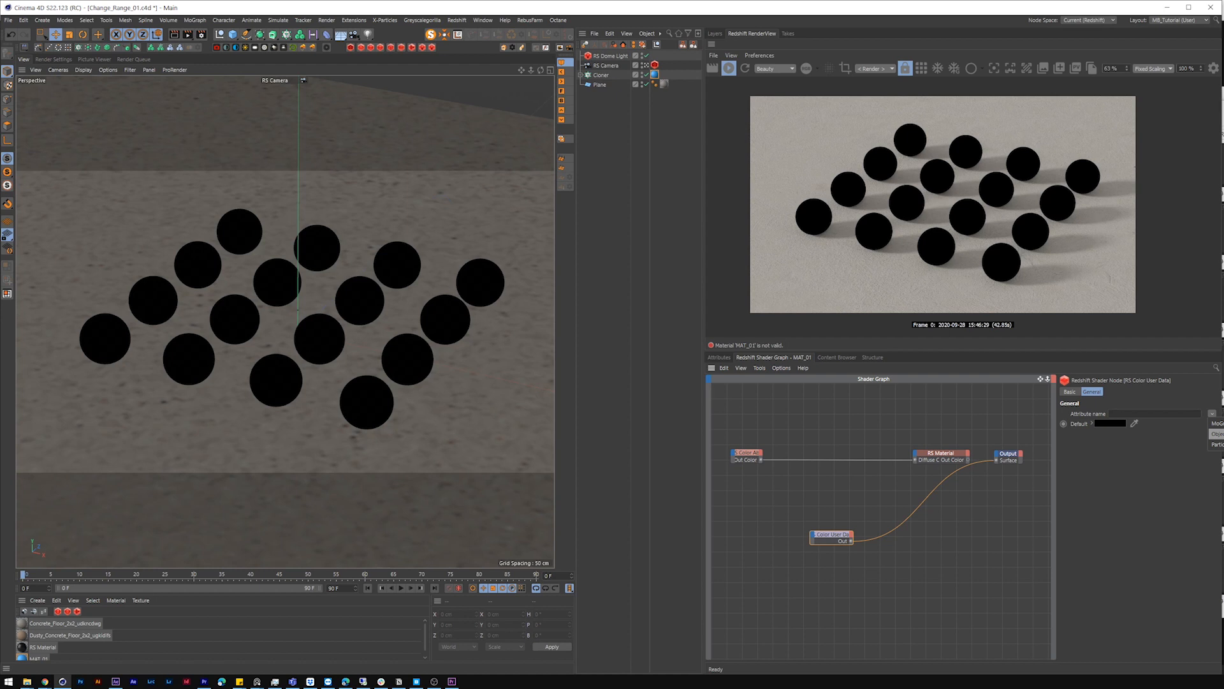
key(Return)
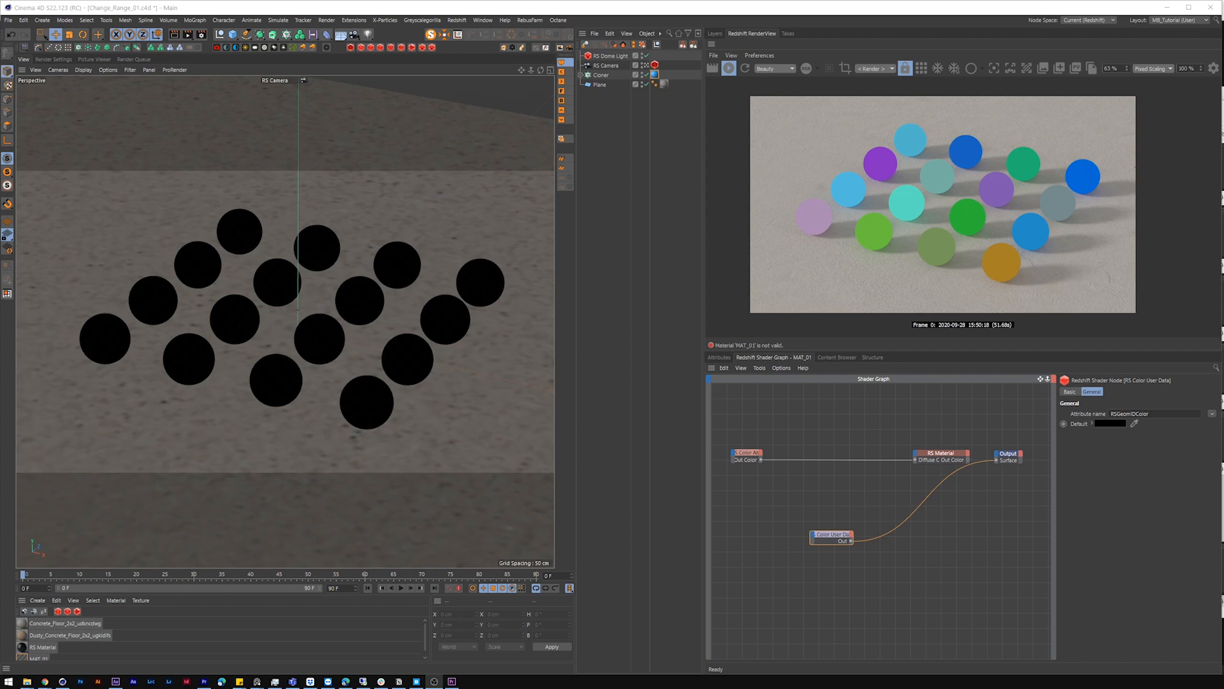
Try the Cloner's Instance Mode as Render Instance, and return it to Instance.
click(601, 74)
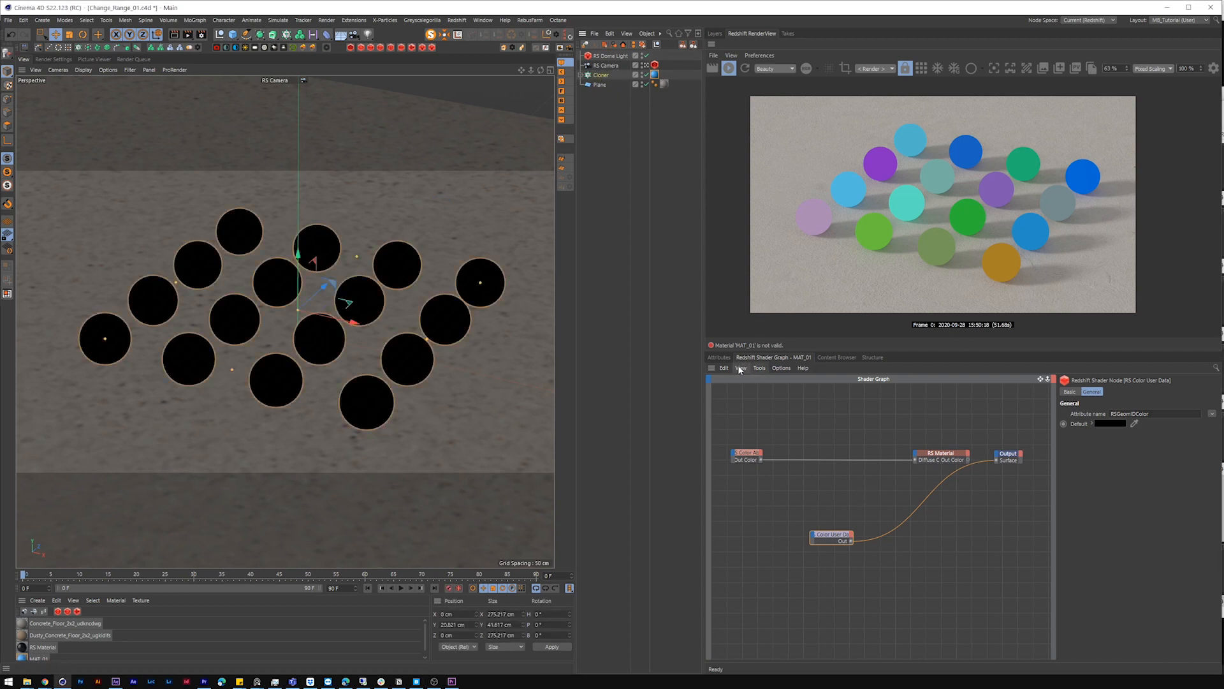
click(719, 358)
click(783, 457)
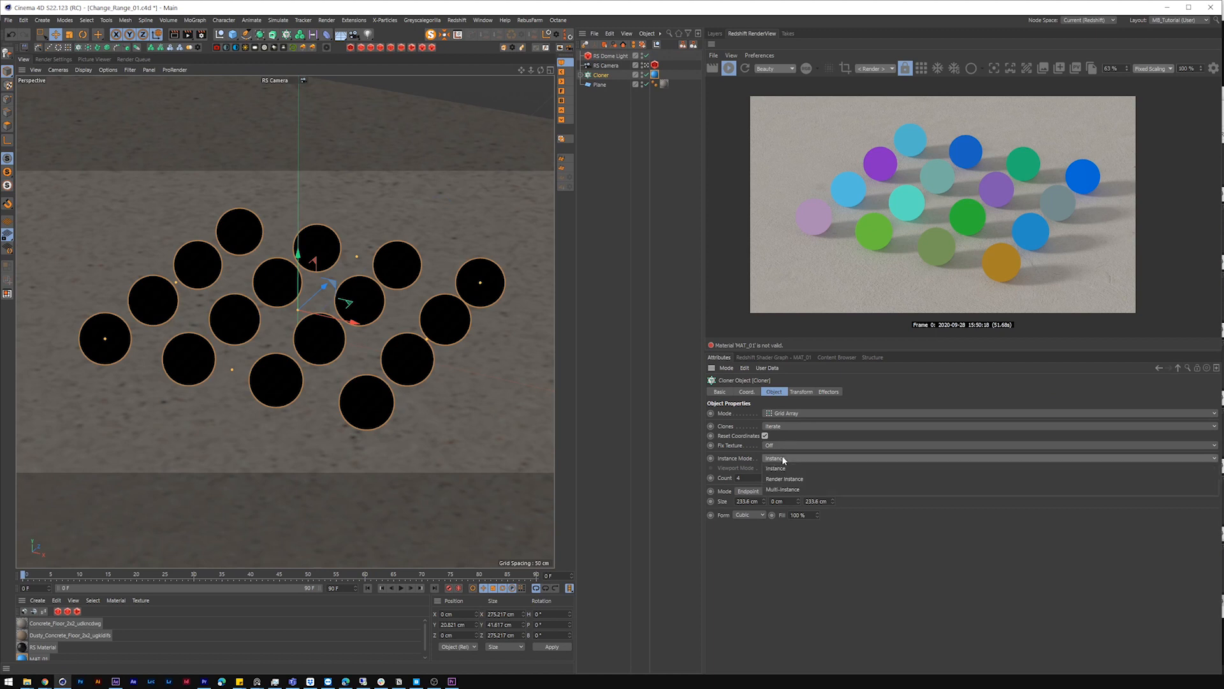
click(818, 478)
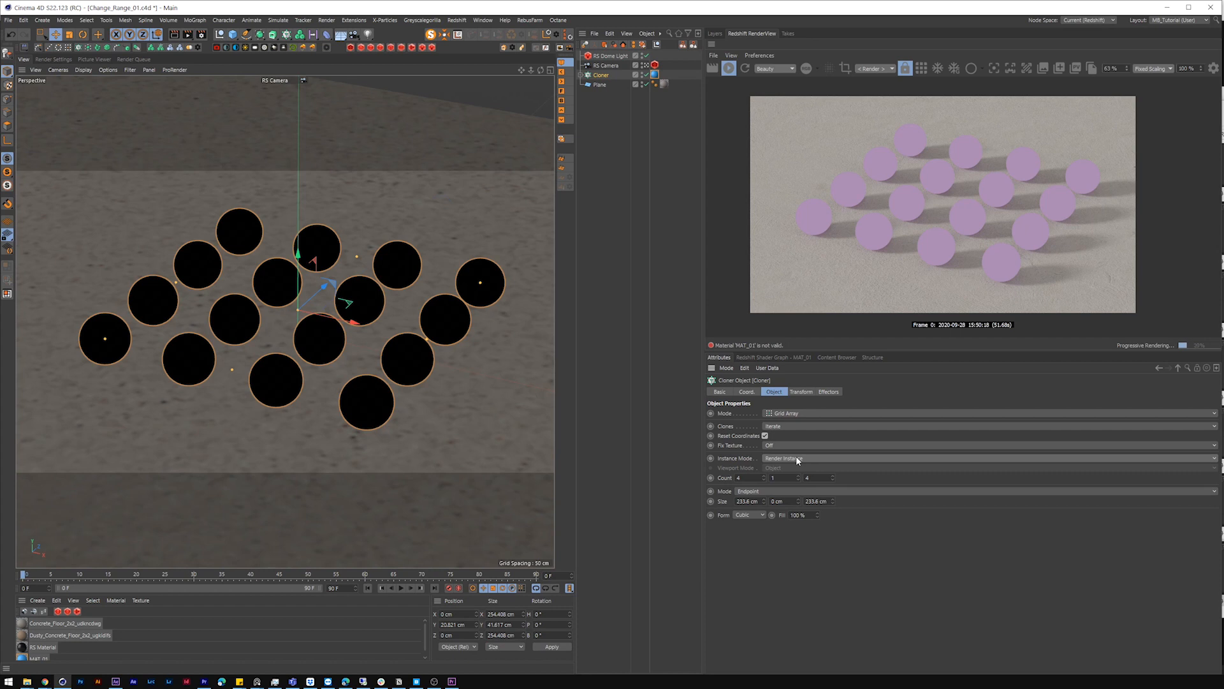
click(797, 458)
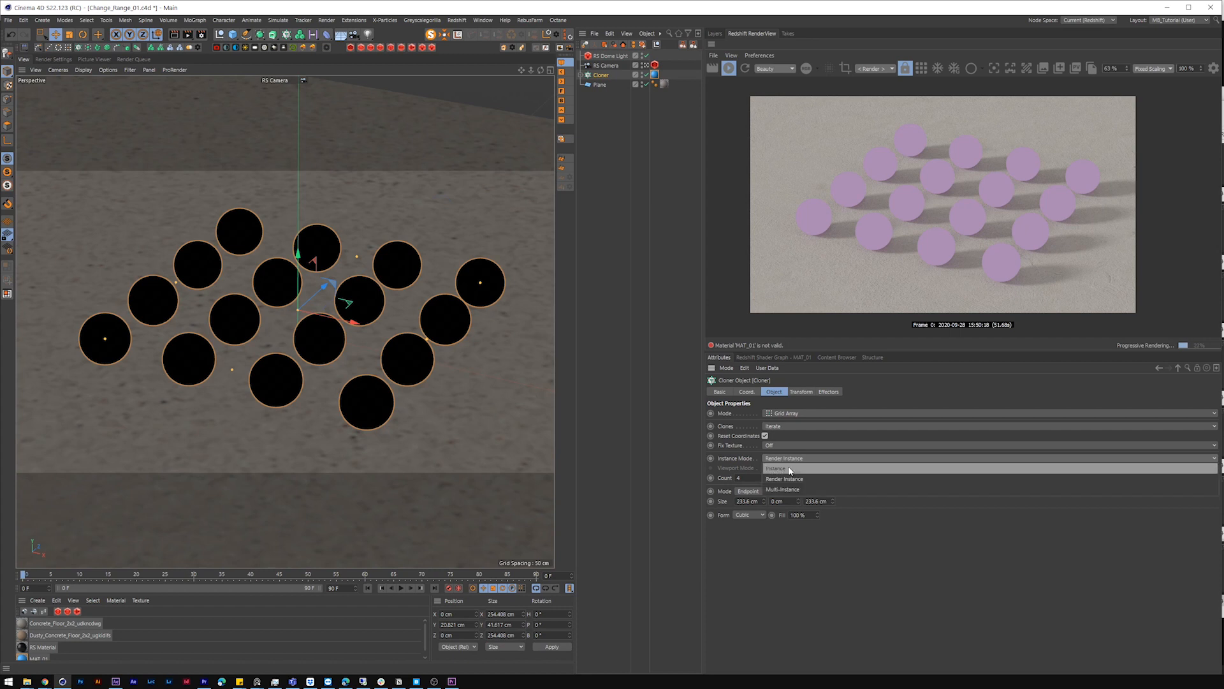
click(776, 468)
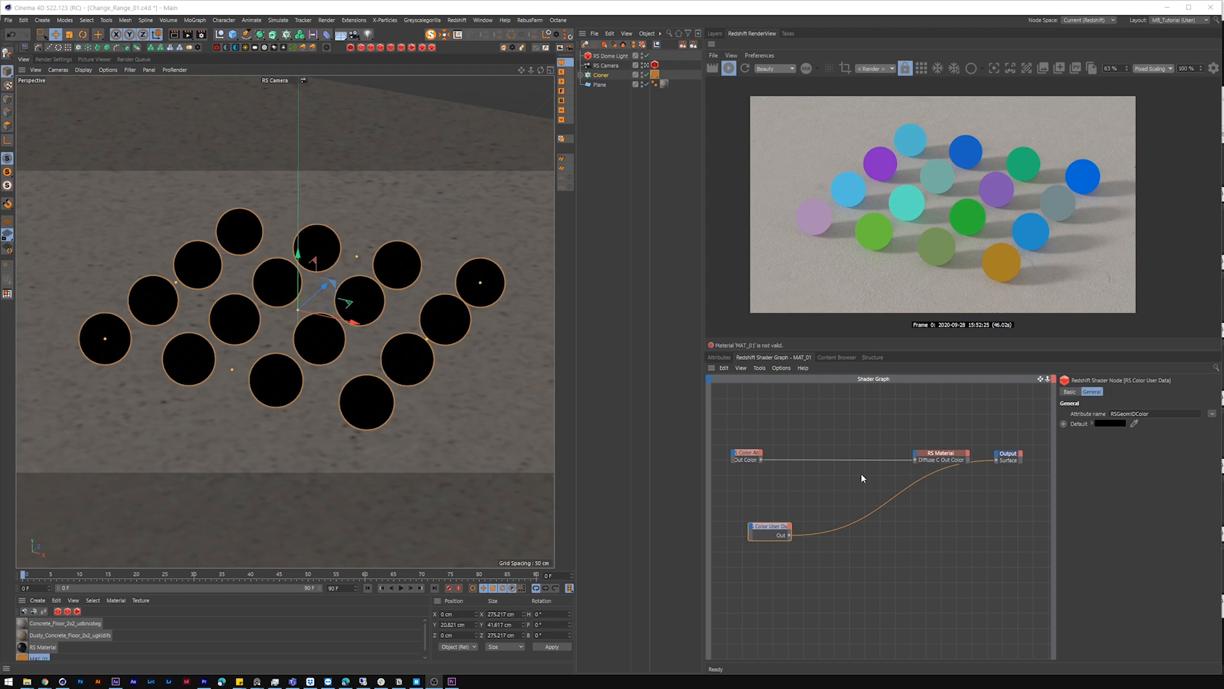
Add a Color Correct node, feed the red Color Abs node into its Input and connect its Out Color to the Output node.
click(747, 454)
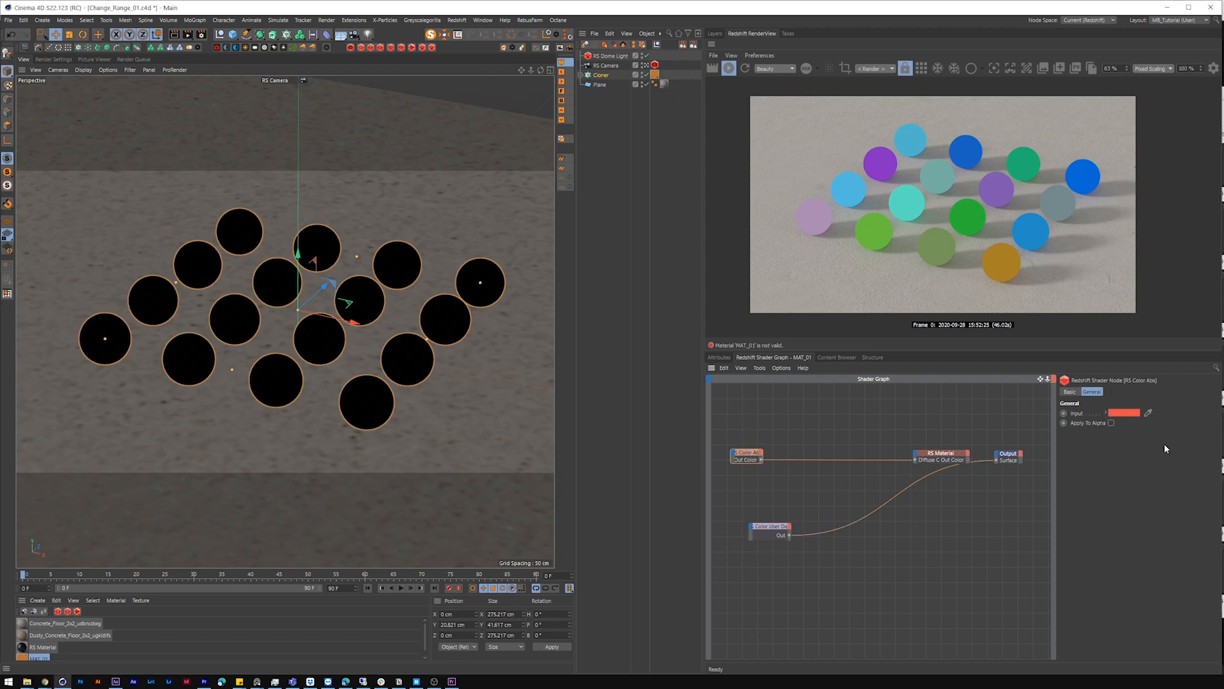
drag(778, 529, 743, 487)
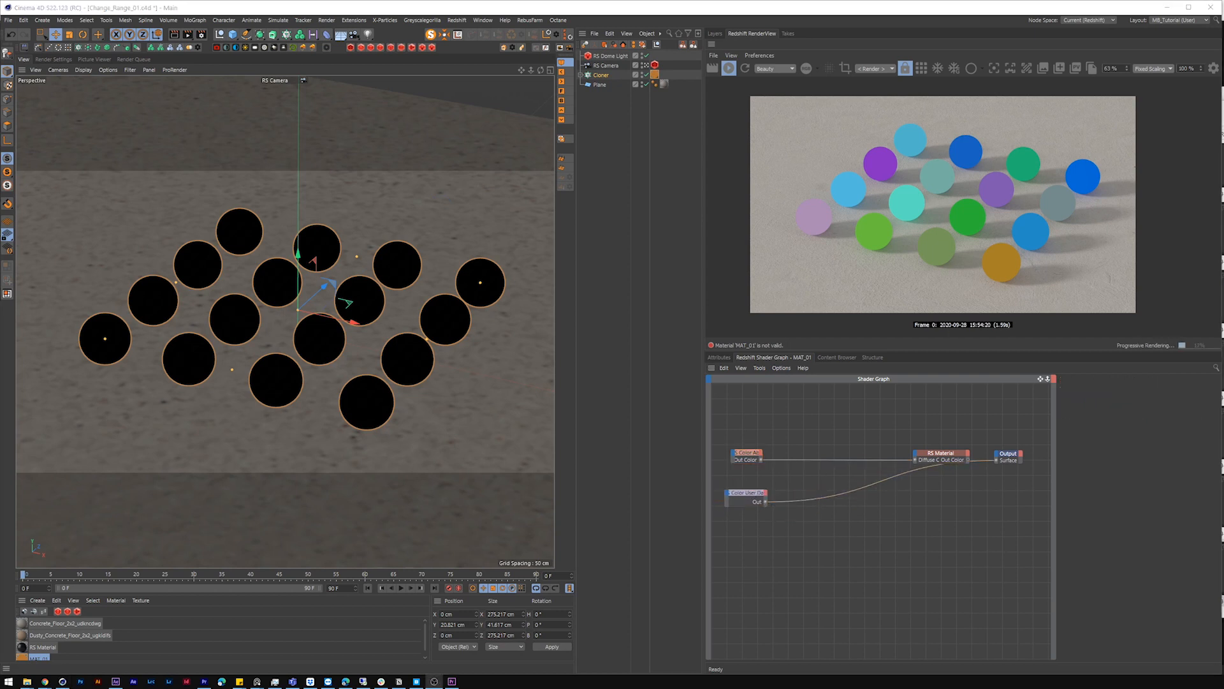
key(Tab)
text(color c)
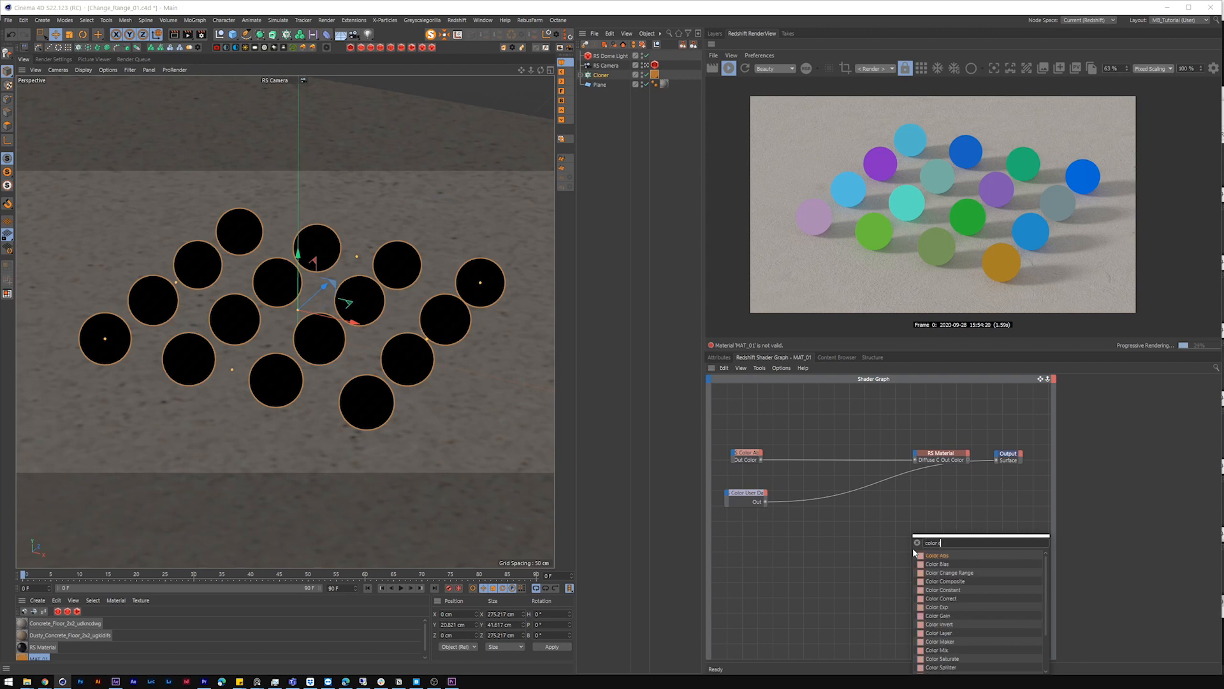
text(orr)
key(Return)
click(760, 459)
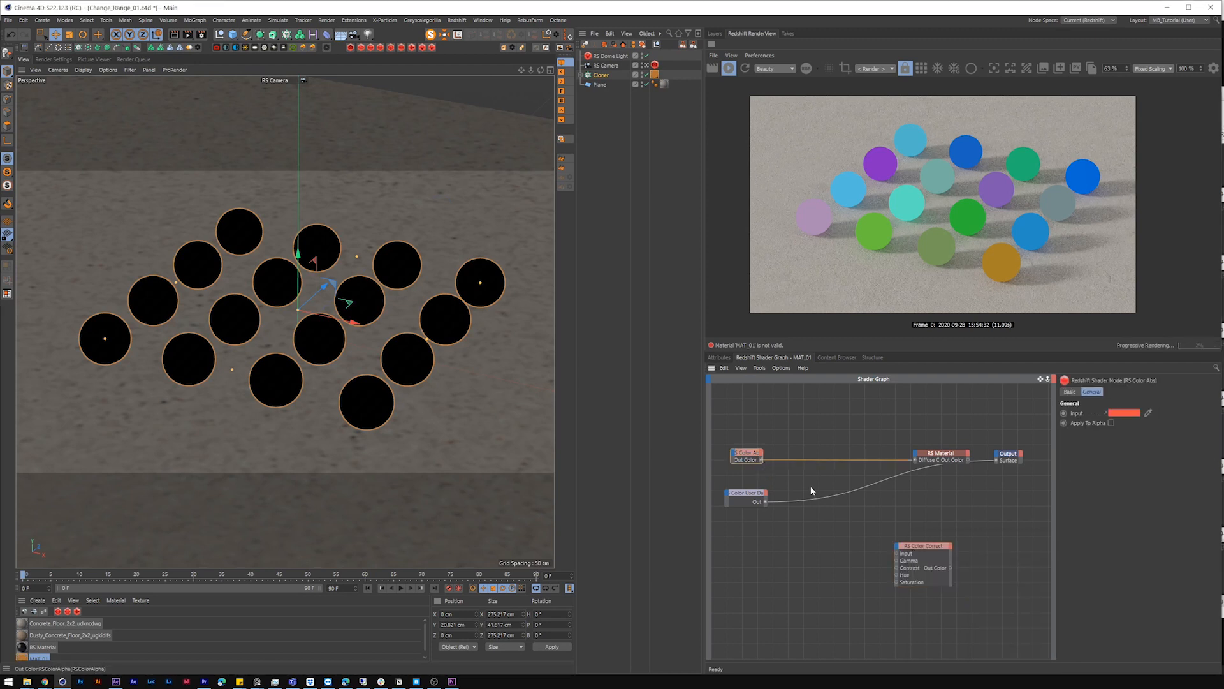
drag(760, 459, 862, 470)
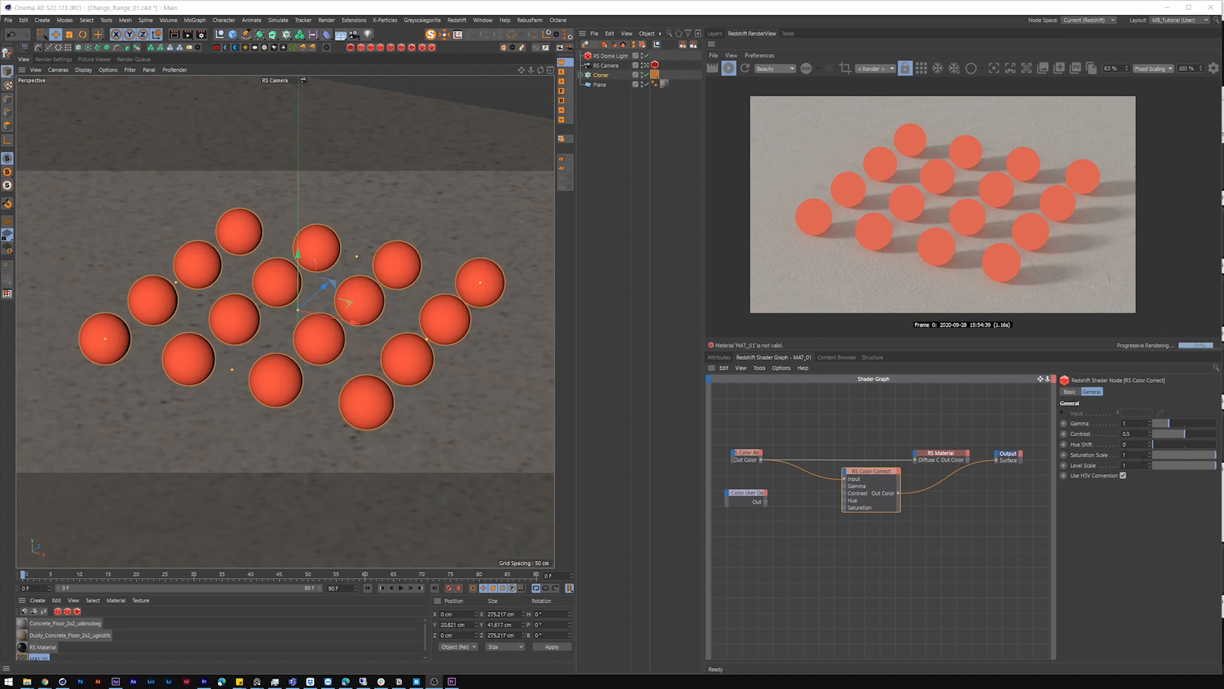
Test the Color Correct node's Gamma at 0.5 and at 1.5.
drag(1133, 424, 1106, 424)
text(0.5)
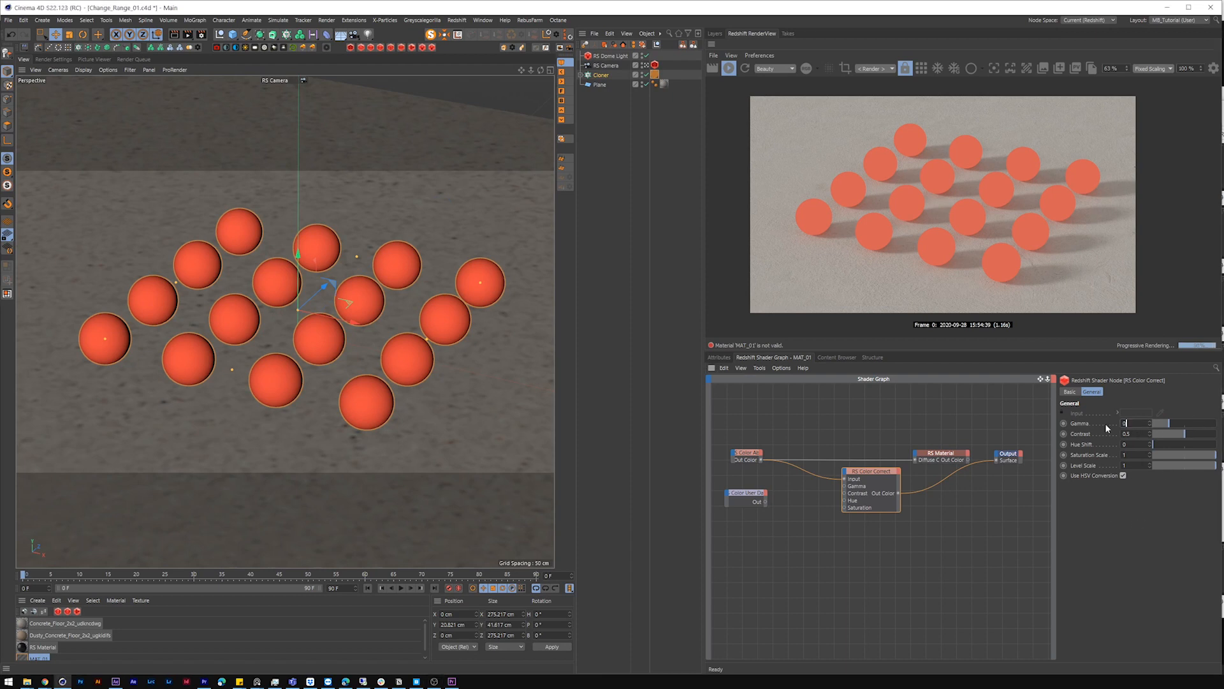
key(Return)
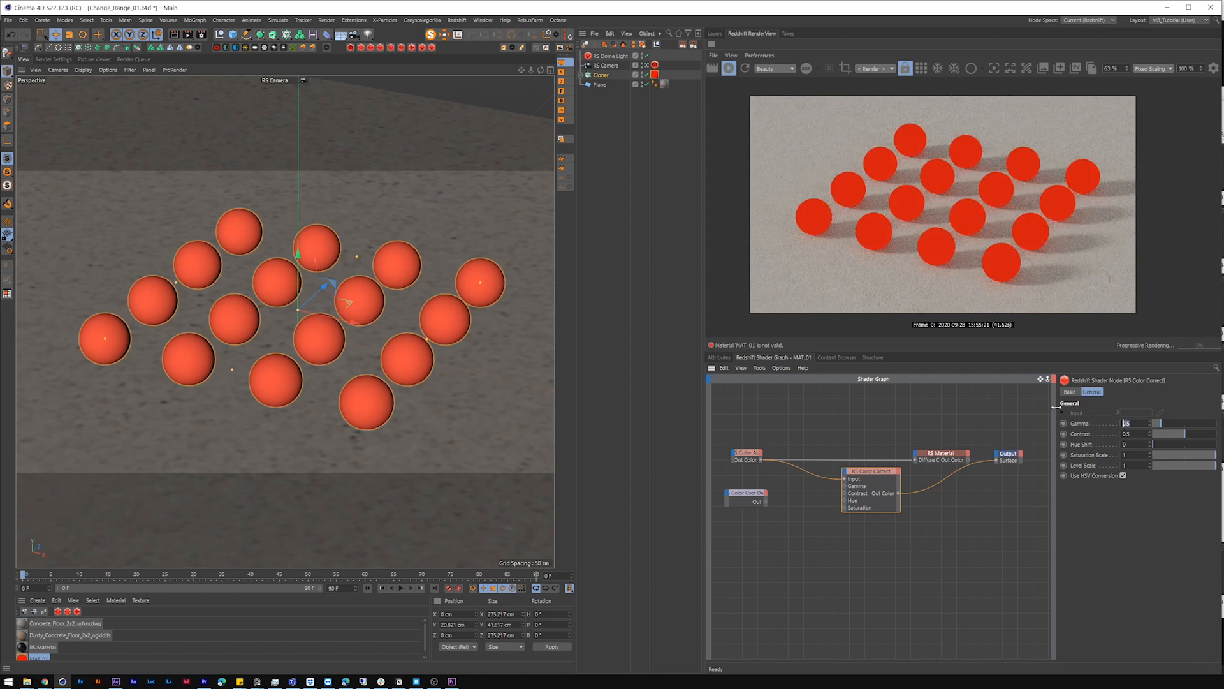
text(1.5)
key(Return)
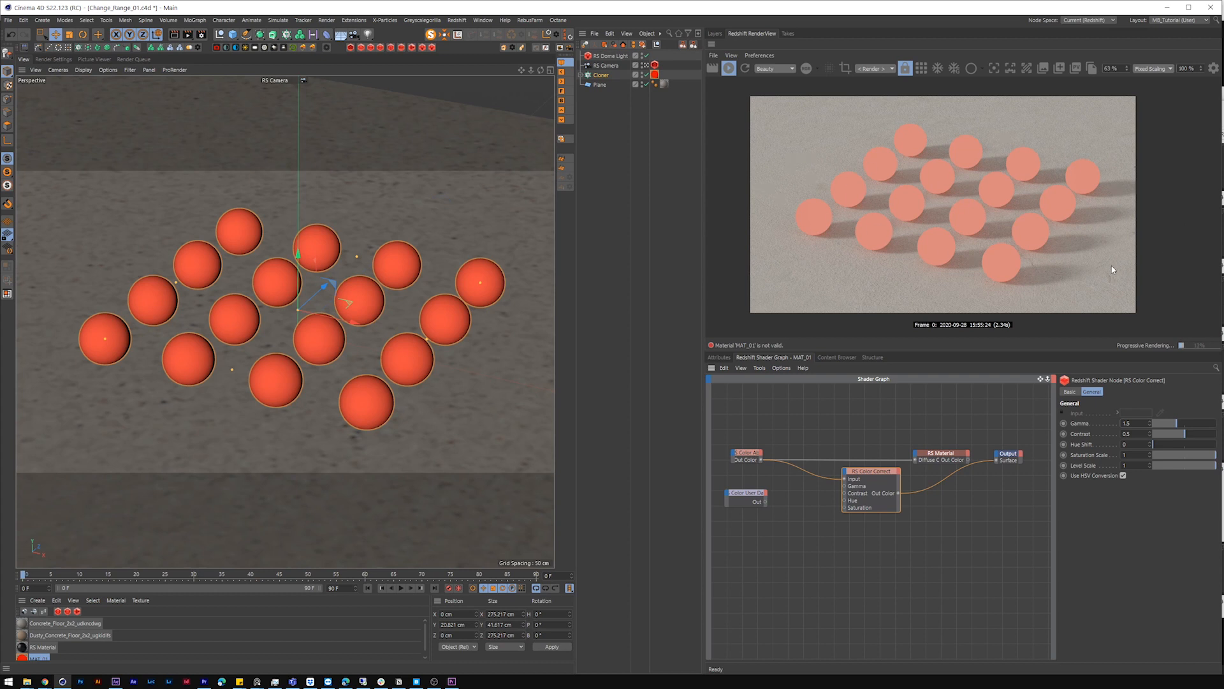
Add a Change Range node, connect the Color User Data node to its Input and route its Out to the Output node.
drag(863, 480, 877, 481)
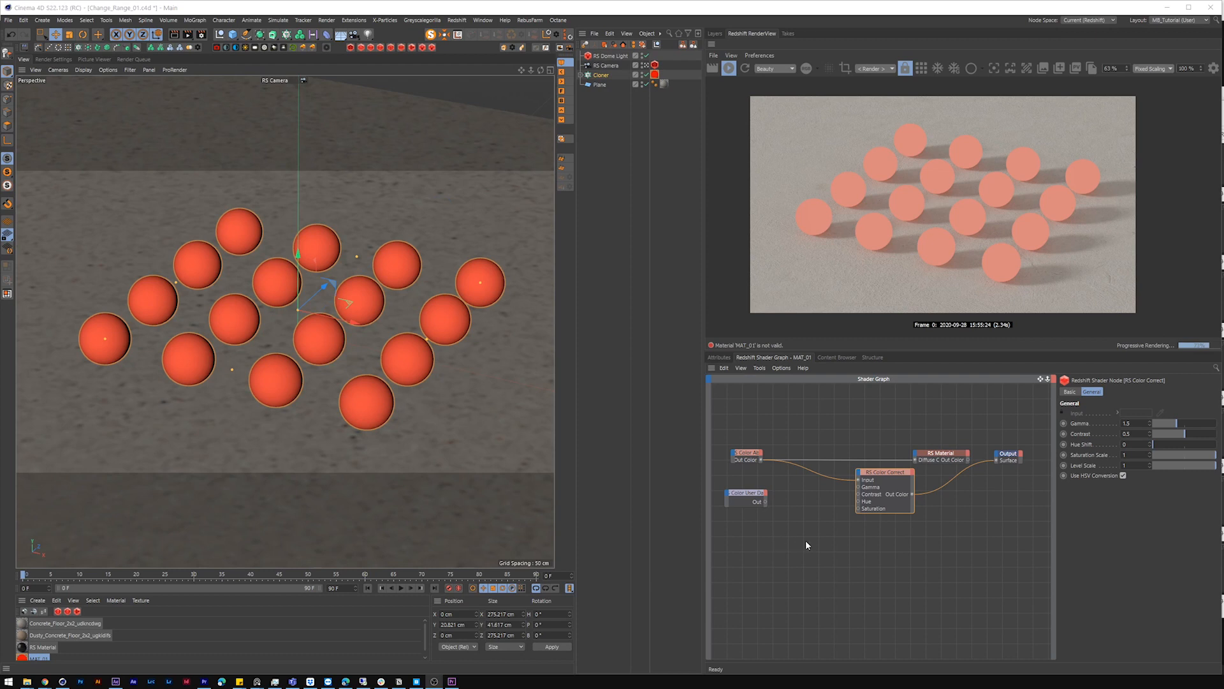
key(shift+c)
text(change)
key(Return)
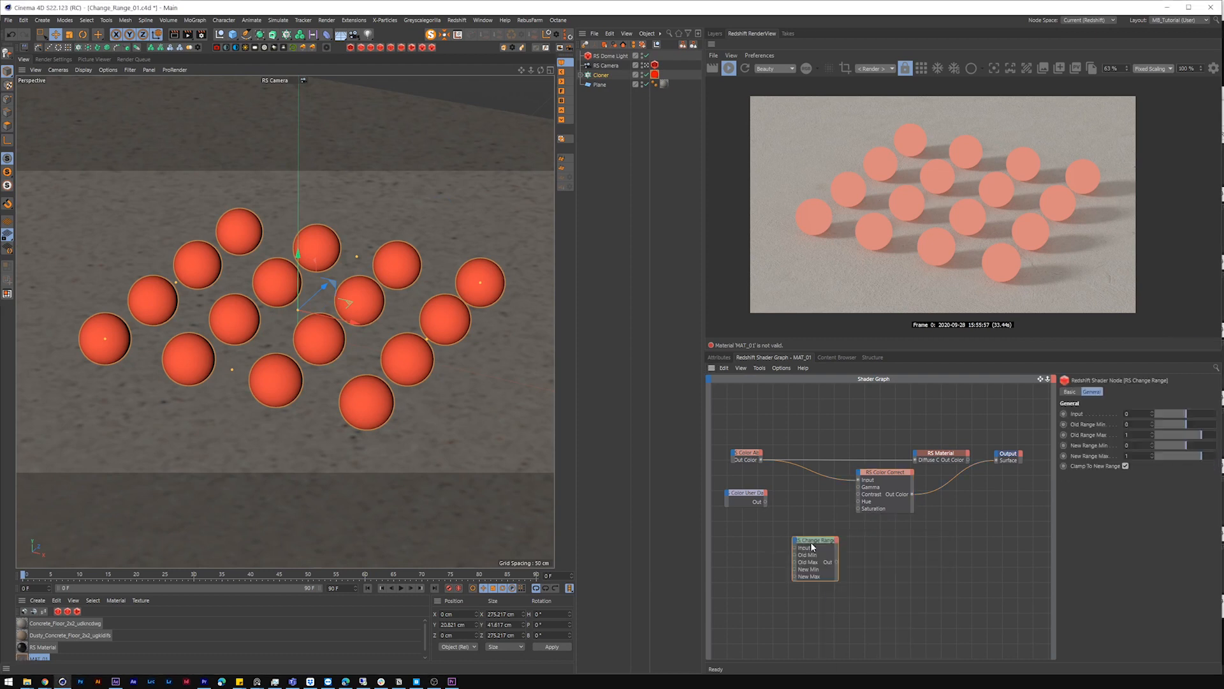
drag(765, 501, 867, 537)
click(812, 546)
key(o)
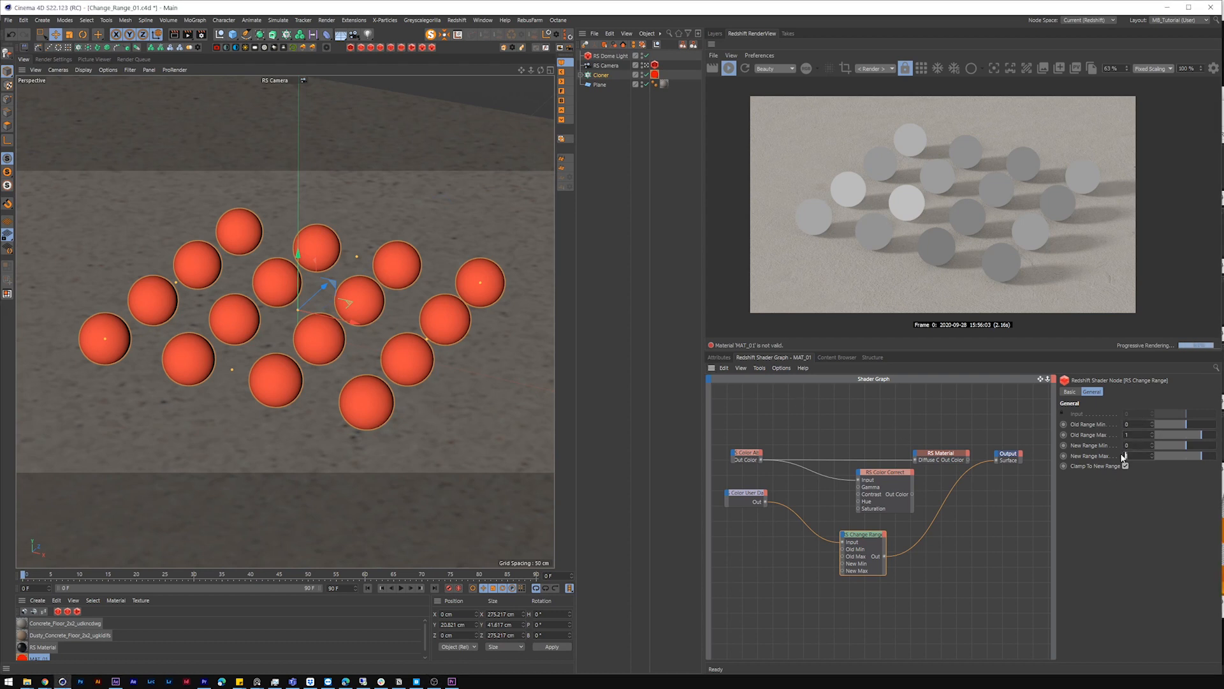
Connect the Change Range node's Out to the Color Correct node's Gamma and route Color Correct to the Output node.
drag(860, 534, 819, 527)
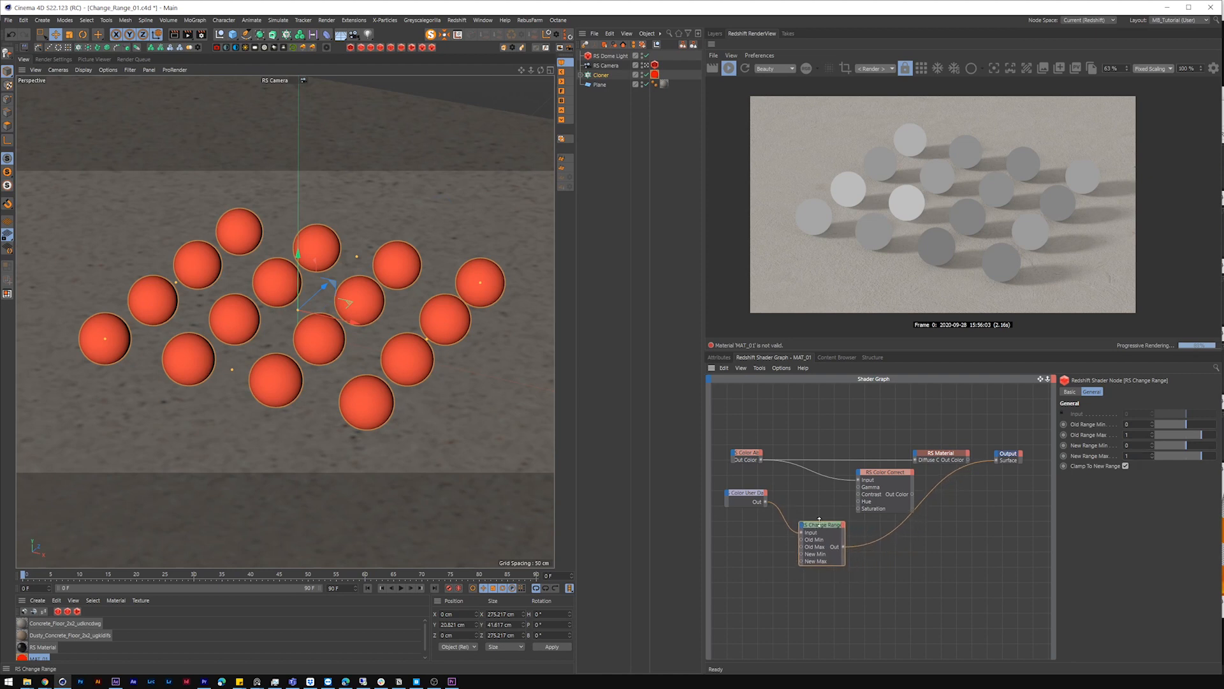
drag(887, 473, 893, 476)
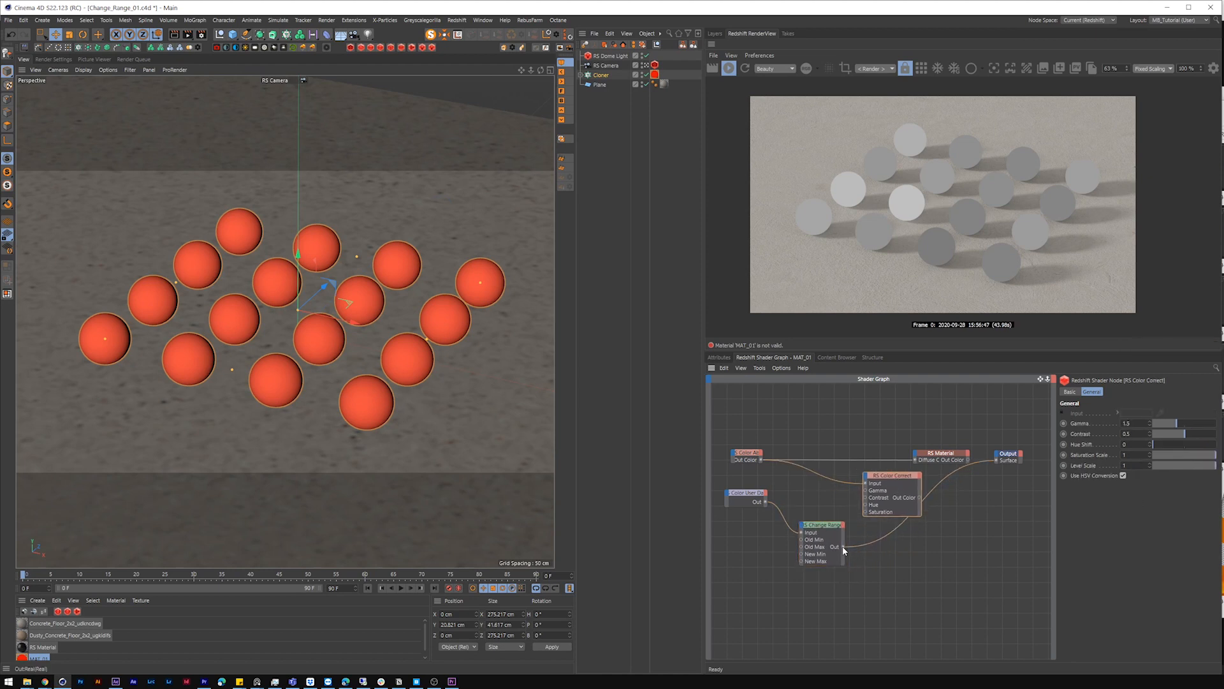
drag(843, 547, 865, 490)
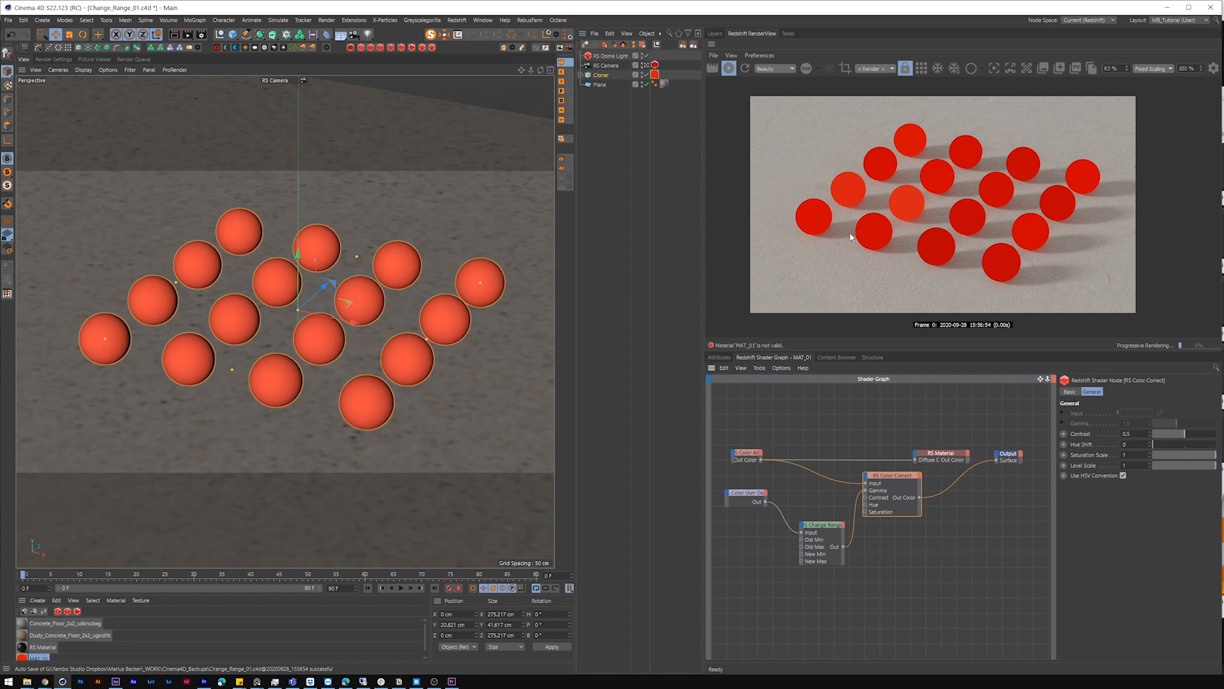
Preview the Change Range node through the Output and set its Old Range Min to 0.15 and Old Range Max to 0.62.
drag(824, 525, 824, 500)
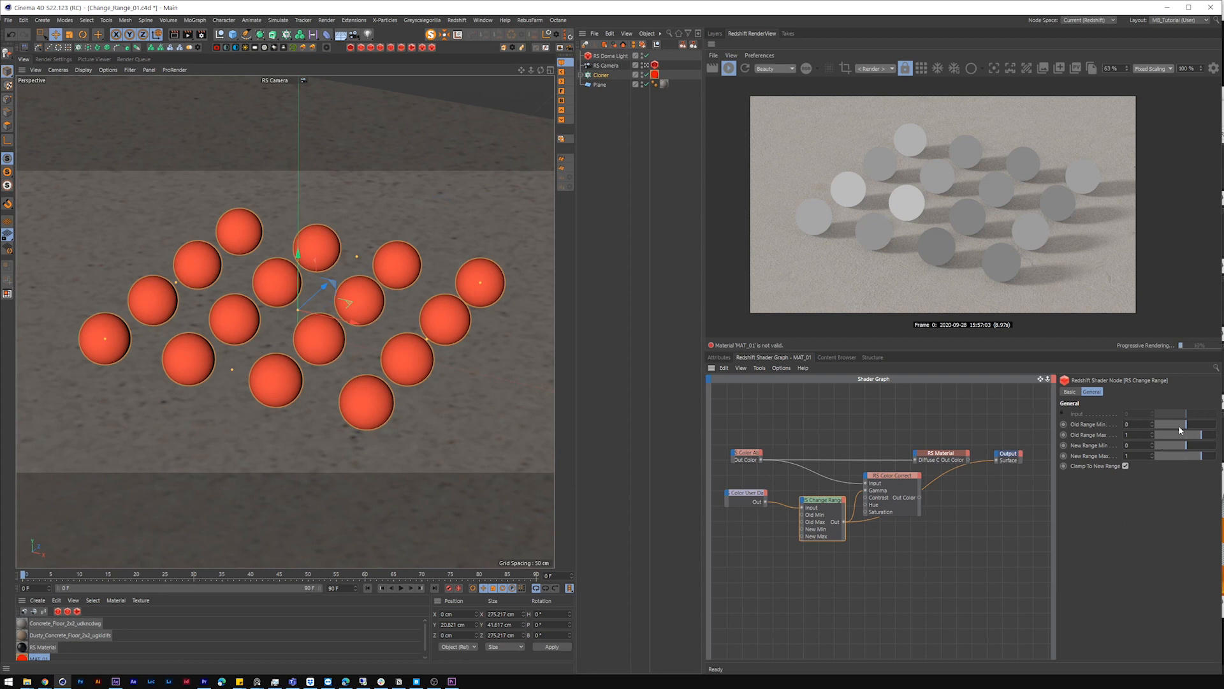
mouse_move(1187, 426)
mouse_down()
mouse_move(1196, 436)
mouse_move(1189, 425)
mouse_up()
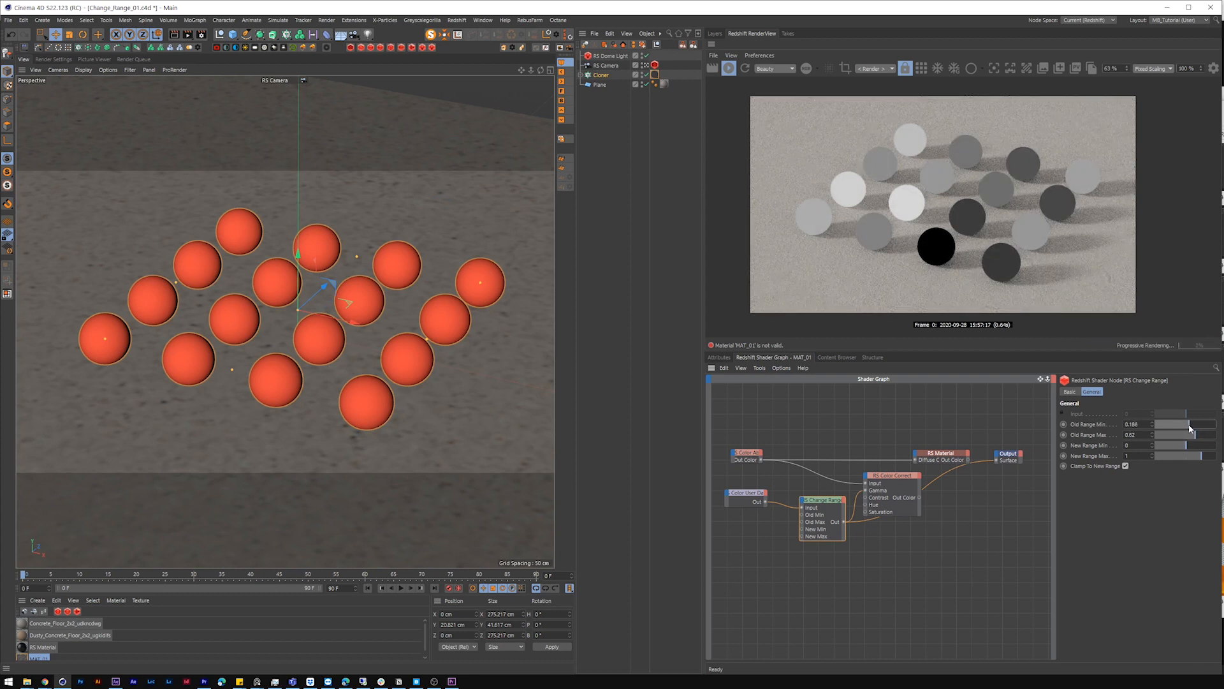
double_click(1135, 424)
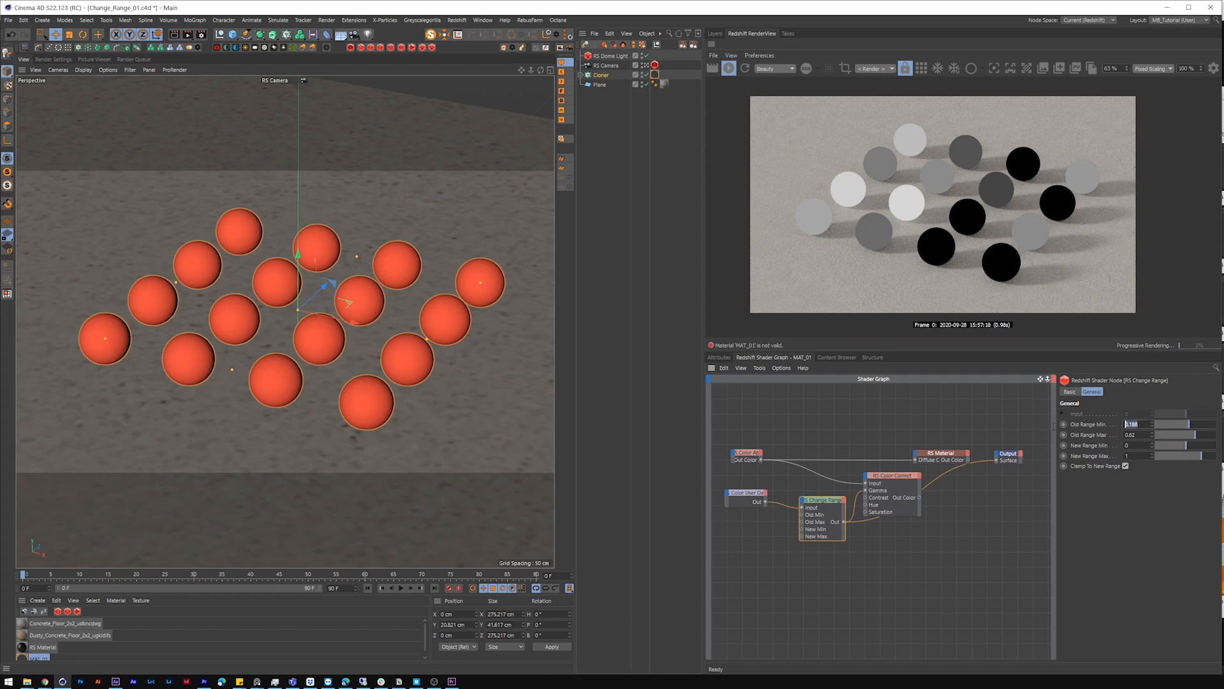
text(0.1)
key(Return)
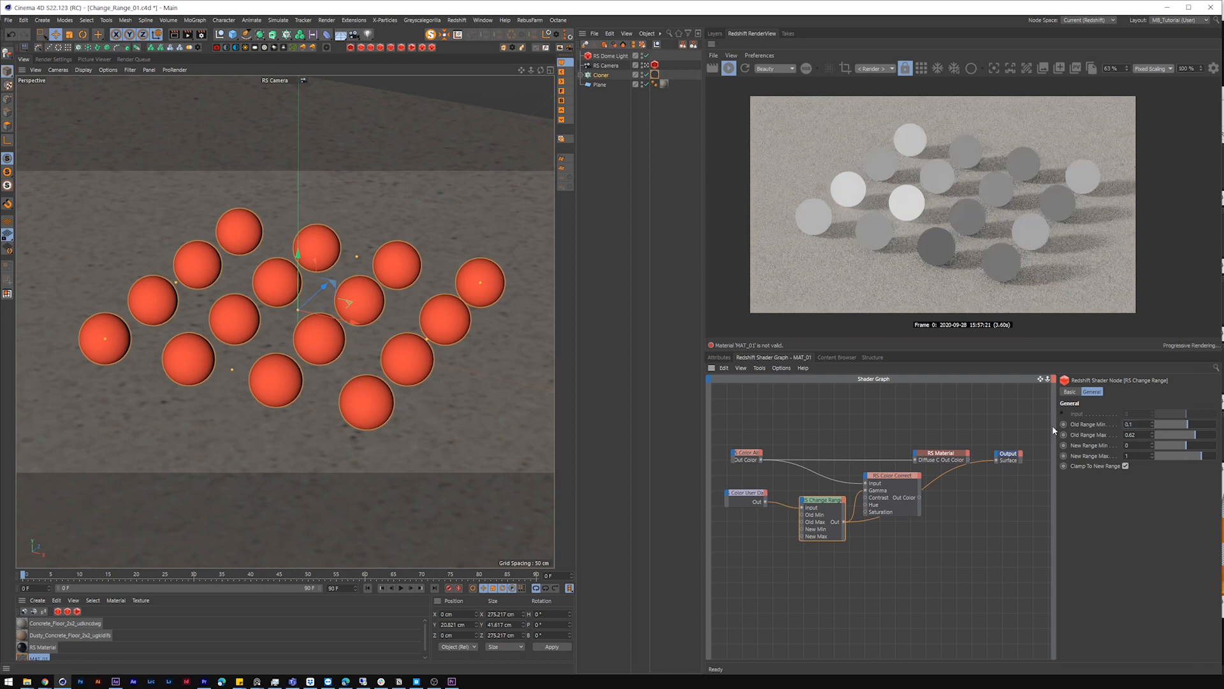
double_click(1131, 424)
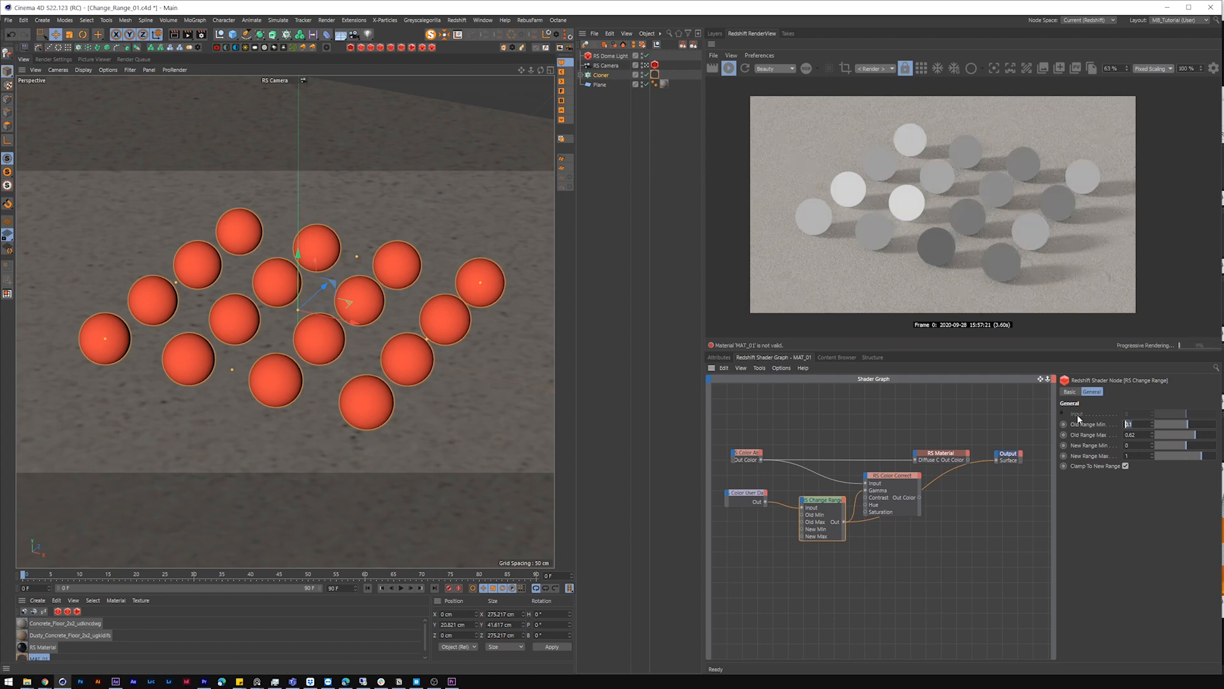
text(0.15)
key(Return)
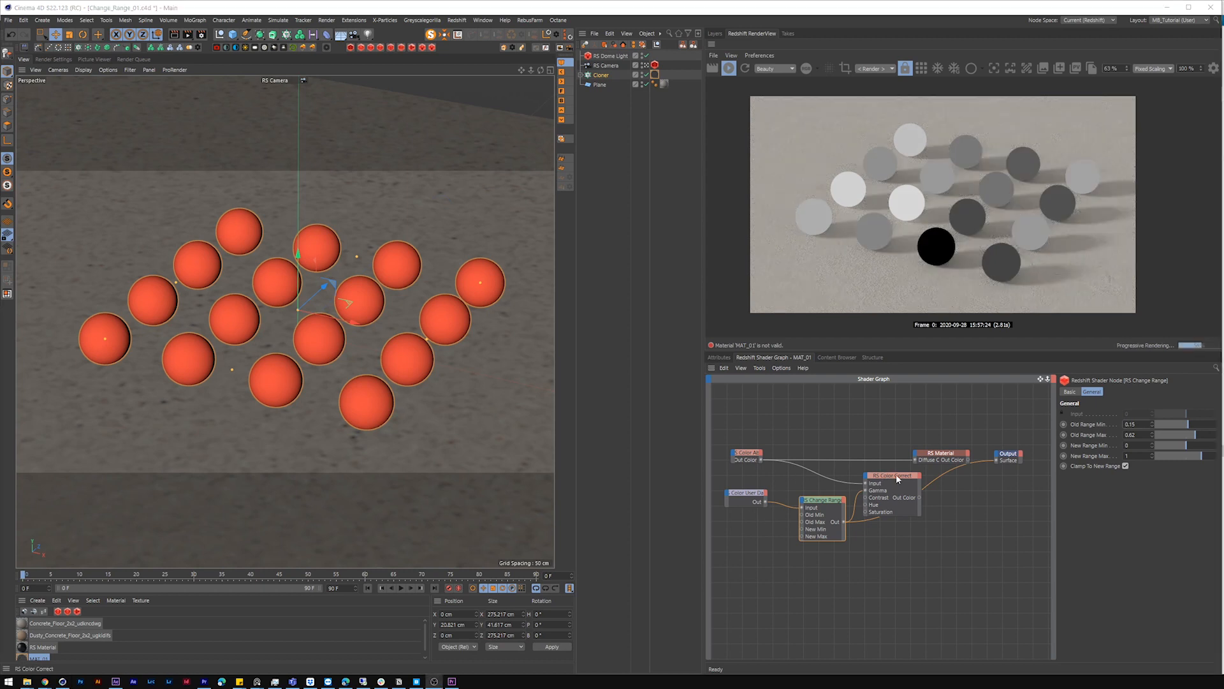
Connect the Color Correct node back to the Output node's Surface.
drag(896, 473, 892, 473)
click(822, 517)
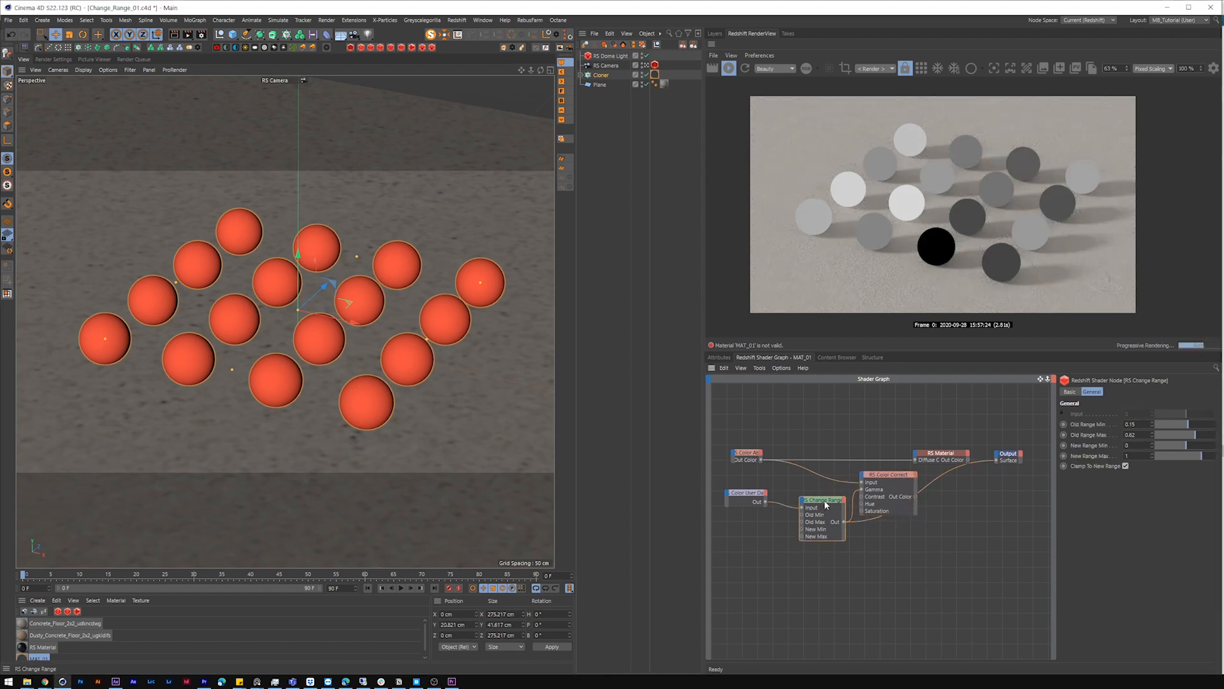
click(885, 488)
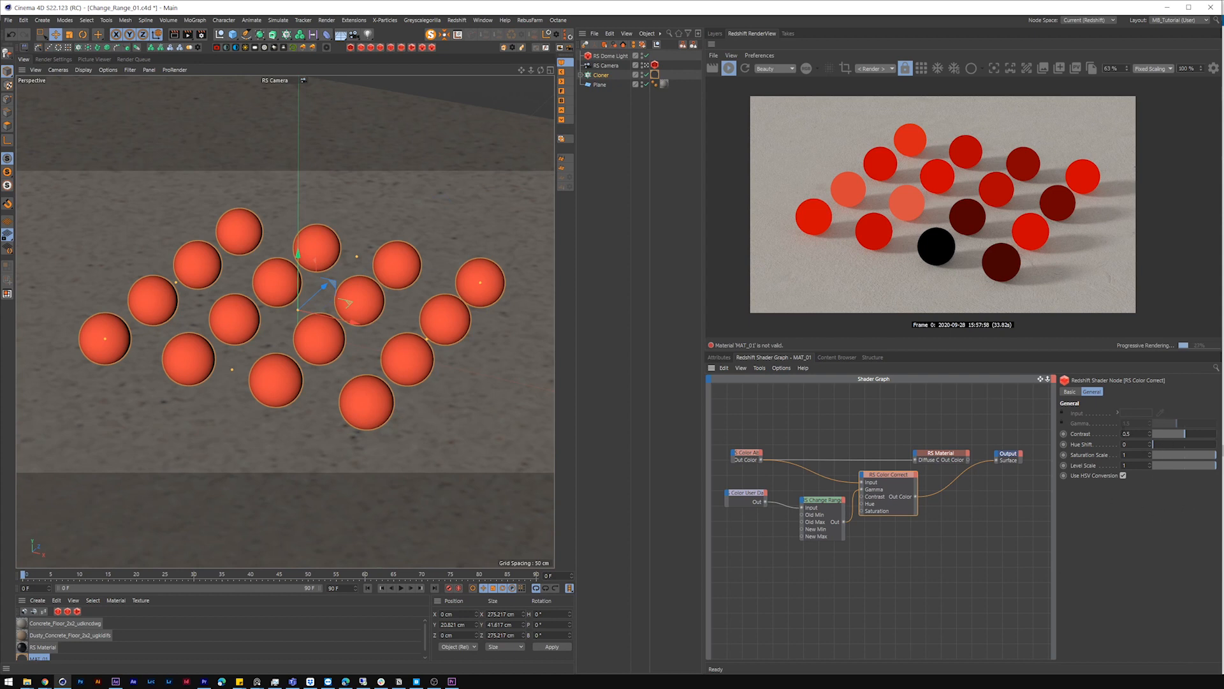
Set the Change Range node's New Range Min to 0.4 and New Range Max to 1.2.
click(837, 511)
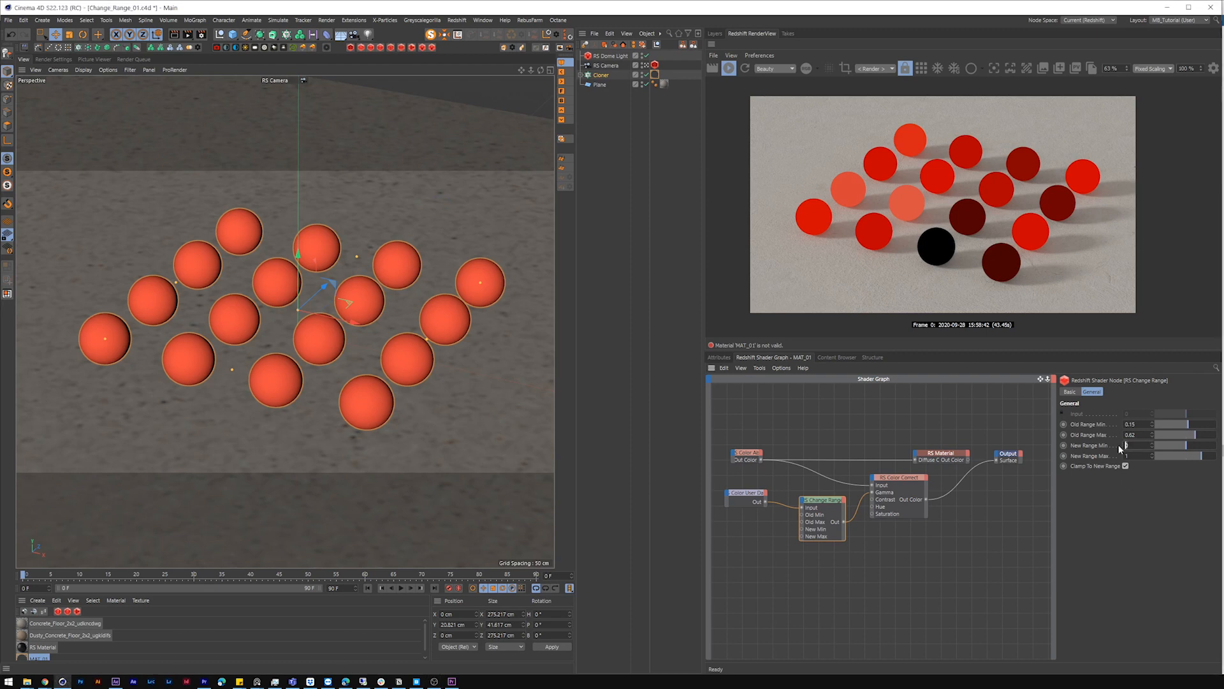
text(.4)
key(Return)
text(.2)
key(Return)
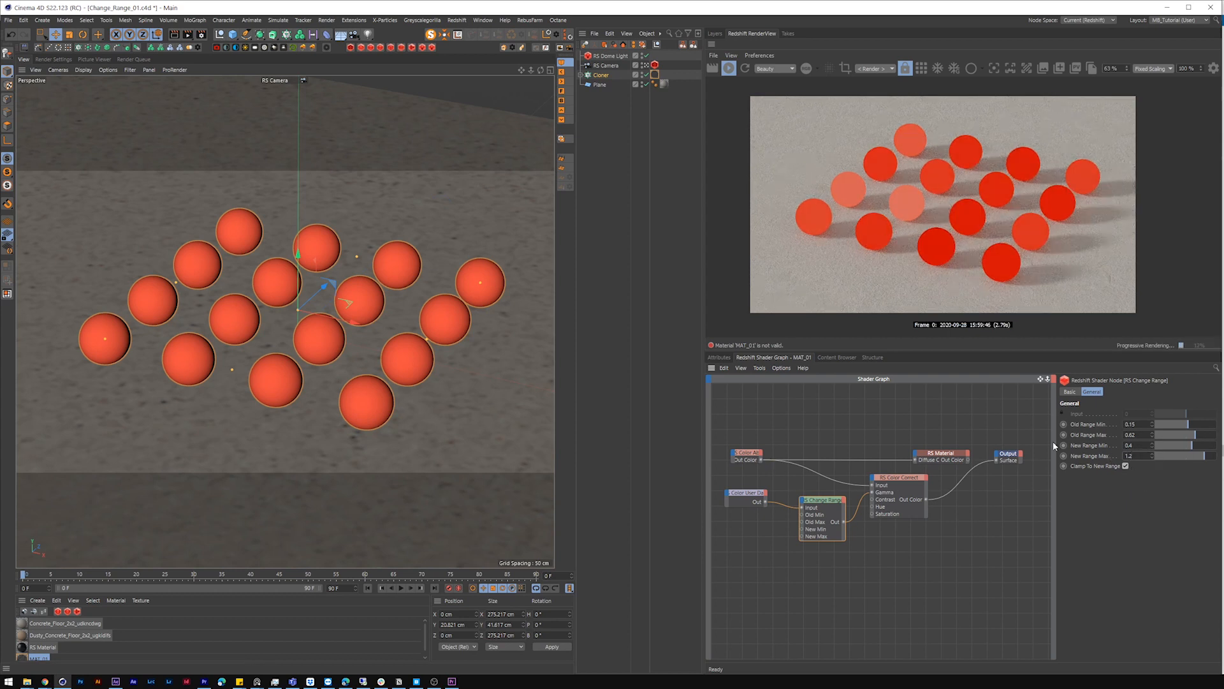
Set the Change Range node's Old Range Max to 0.74 and place a duplicate of the node below it.
drag(825, 499, 824, 495)
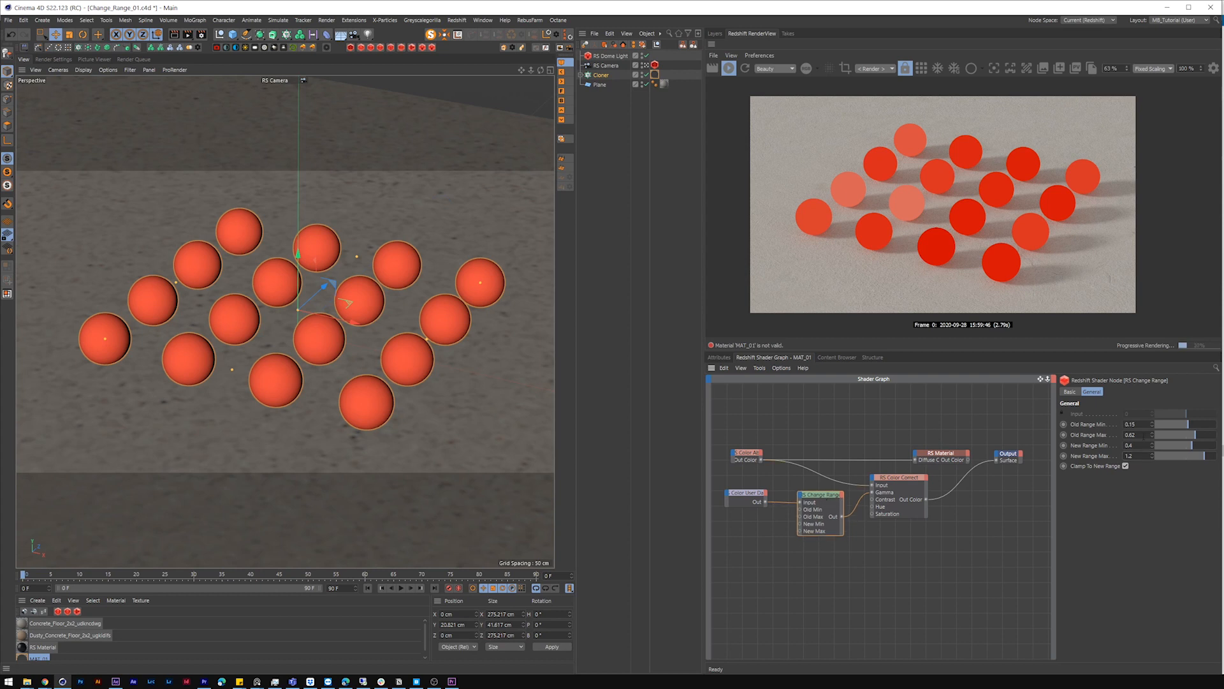
click(1130, 434)
text(0.74)
key(Return)
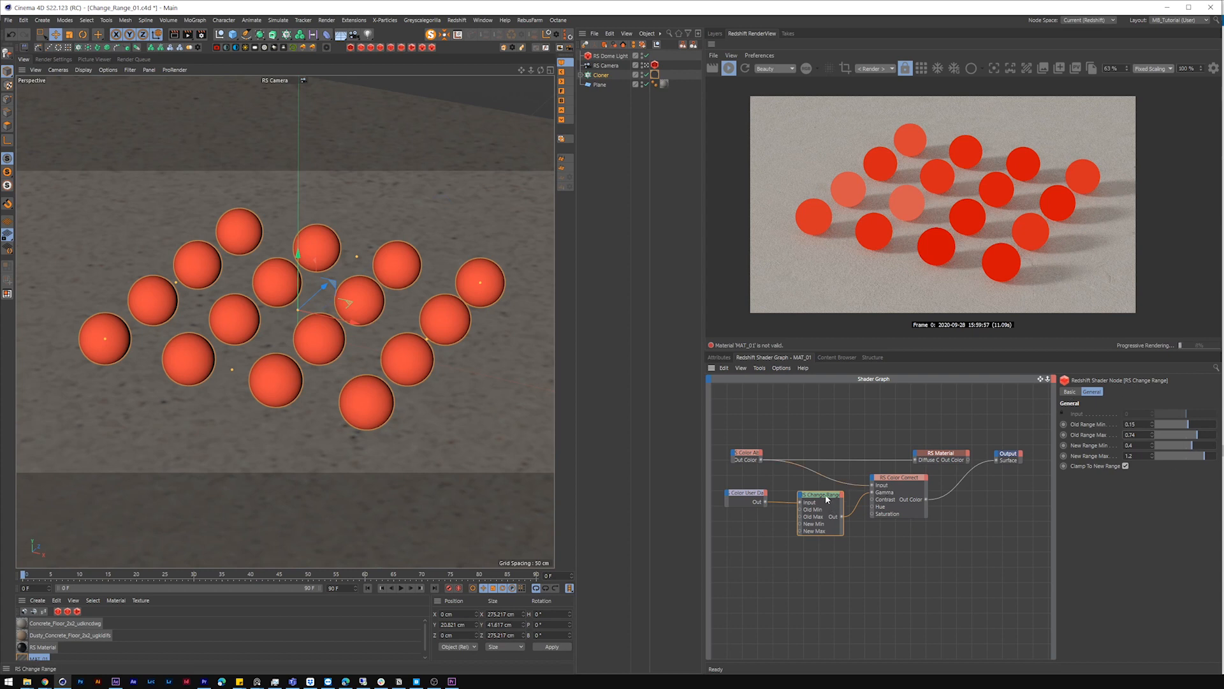
ctrl+drag(822, 494, 824, 545)
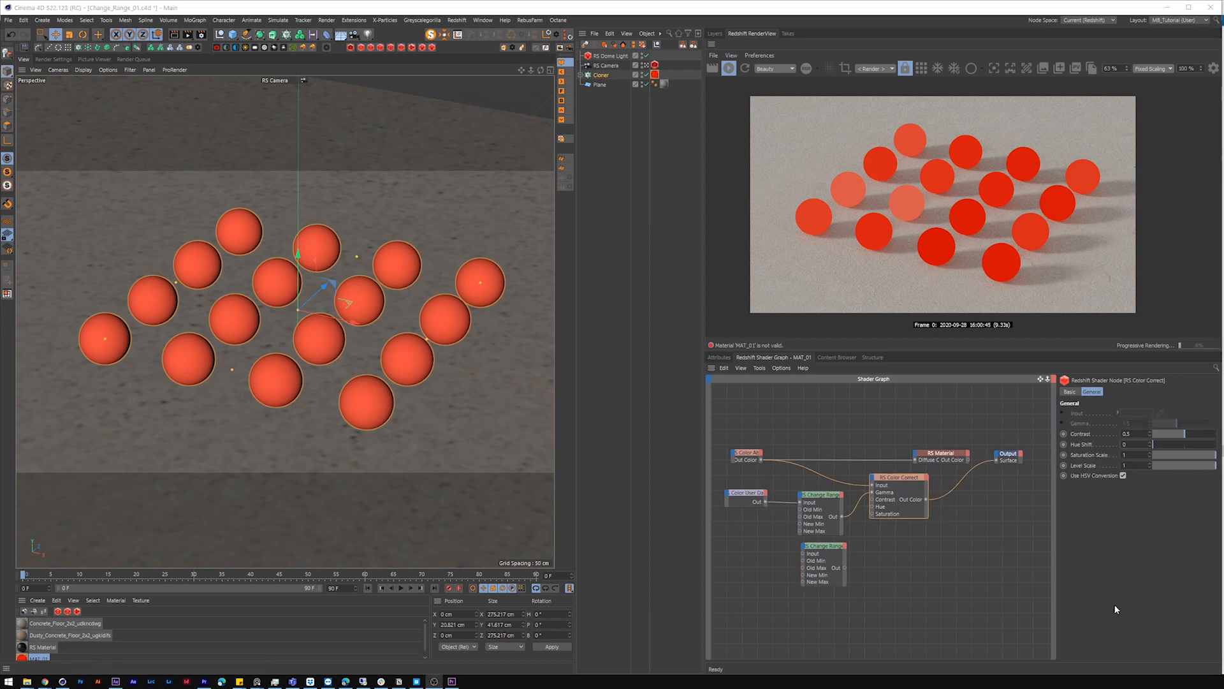
Try a Hue Shift of 360 on the Color Correct node and sweep the value back down.
drag(1131, 444, 1111, 445)
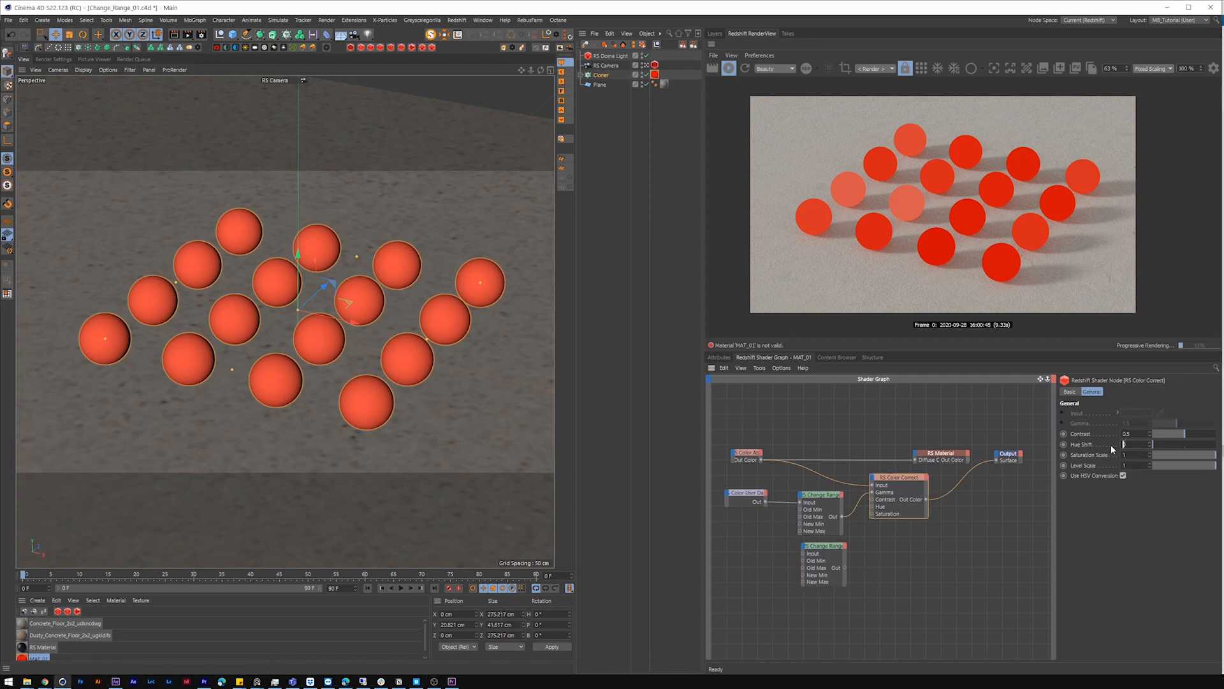
text(360)
key(Return)
drag(1211, 445, 1148, 444)
Wire the duplicate Change Range between Color User Data and Color Correct's Hue, with New Range Min -10 and New Range Max 10.
drag(766, 502, 872, 508)
click(833, 556)
click(1136, 455)
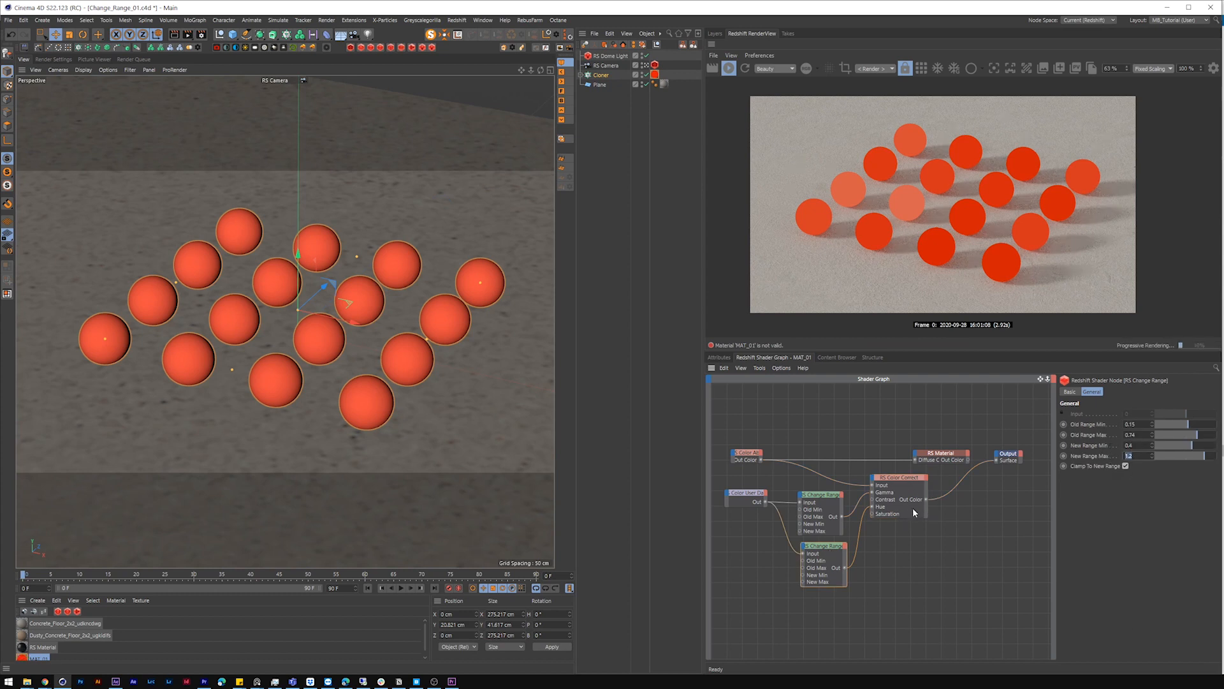
drag(1147, 445, 1106, 463)
text(.)
text(10)
key(Return)
text(10)
key(Return)
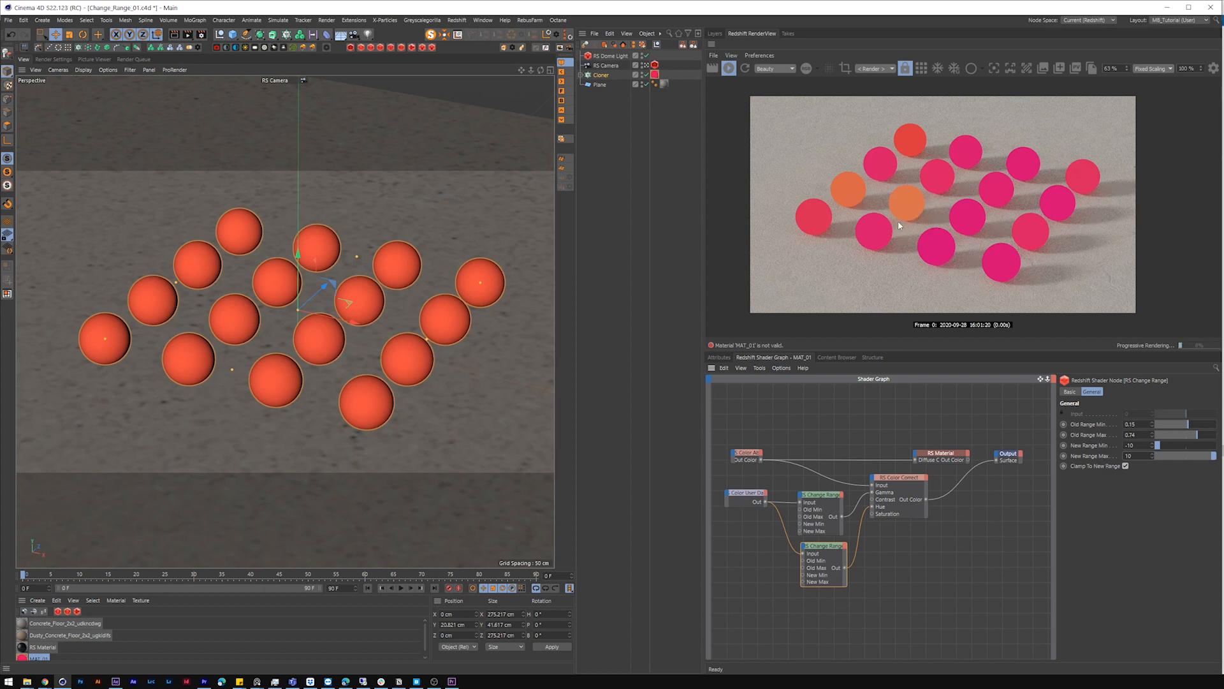
Duplicate the hue Change Range, wire it from Color User Data into Color Correct's Saturation, and set its New Range to 0.8 and 1.5.
middle_drag(783, 623, 816, 557)
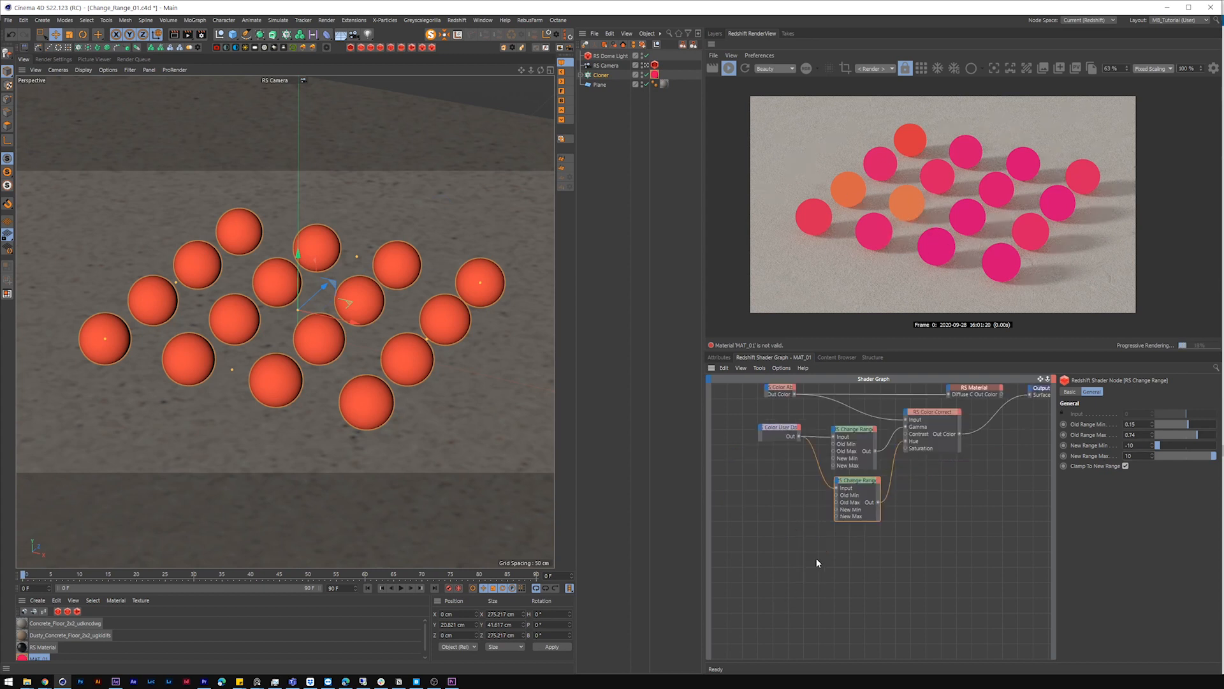
ctrl+drag(851, 486, 906, 449)
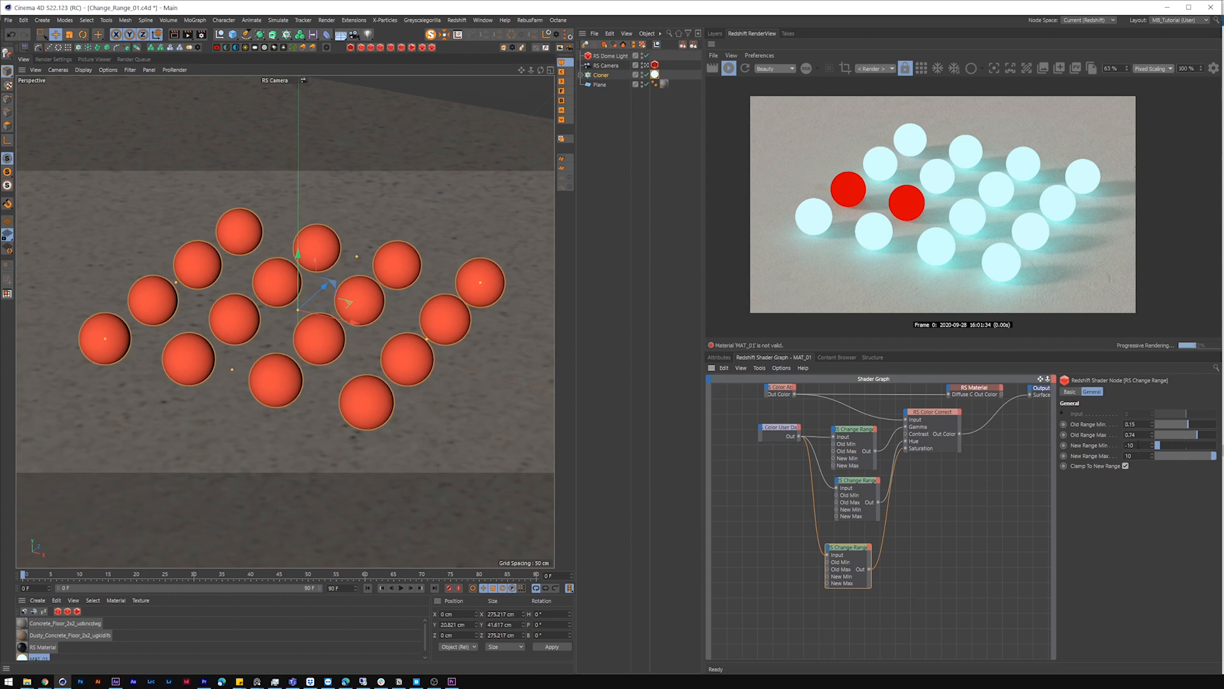
drag(1139, 445, 1063, 454)
text(0.8)
key(Return)
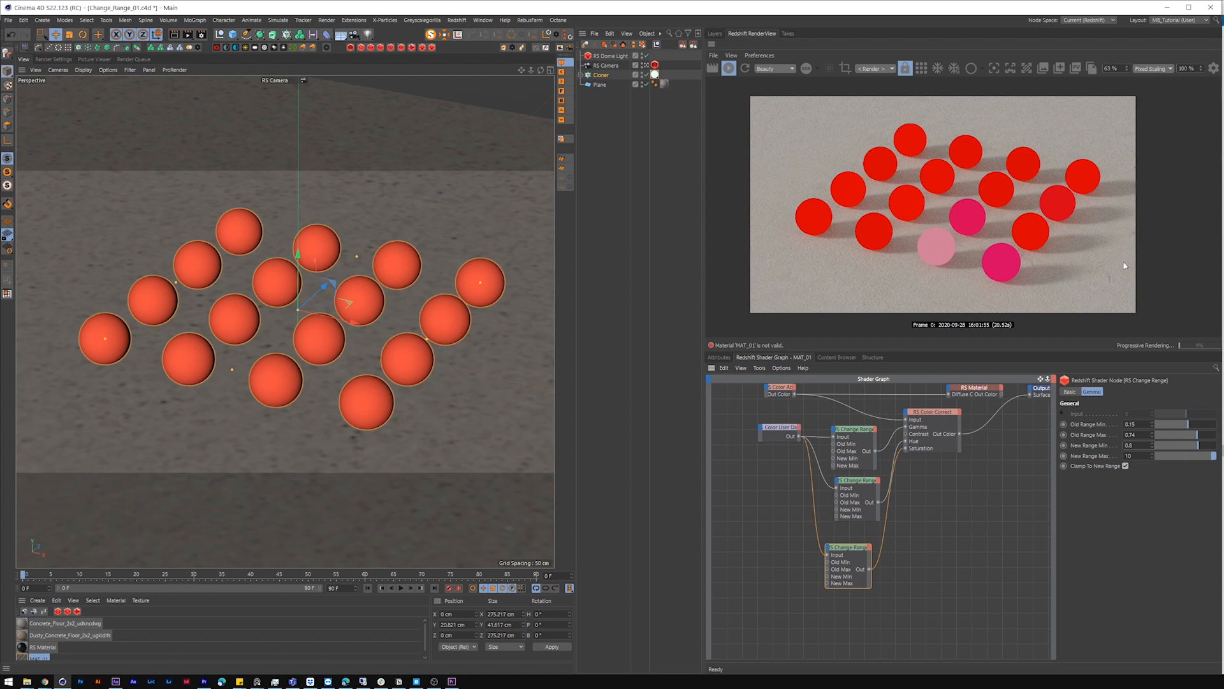
text(1.5)
key(Return)
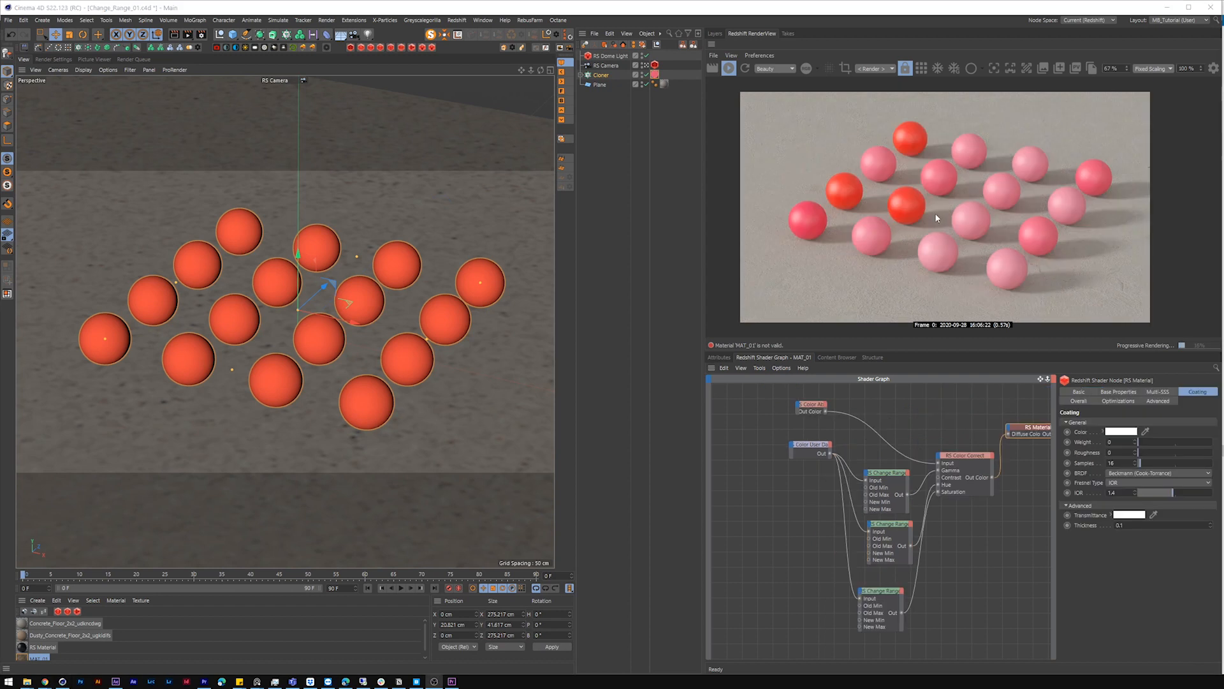
Narrow the hue Change Range node to New Range Min -5 and New Range Max 5.
click(910, 528)
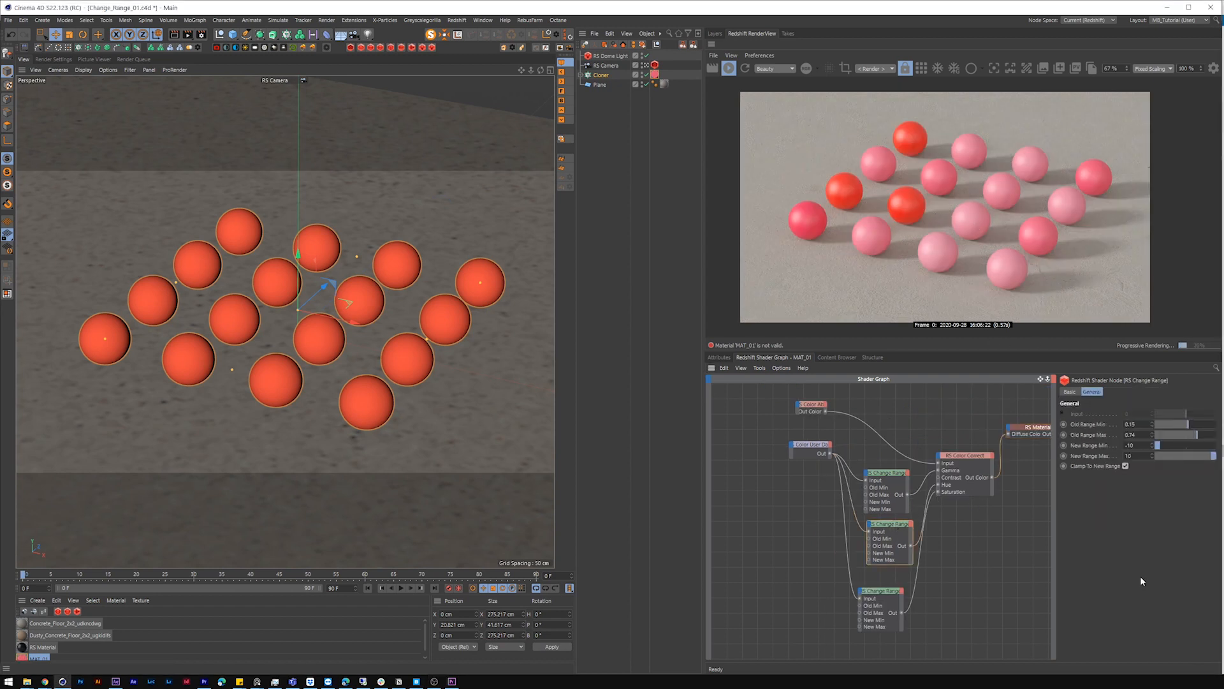
text(-5)
key(Return)
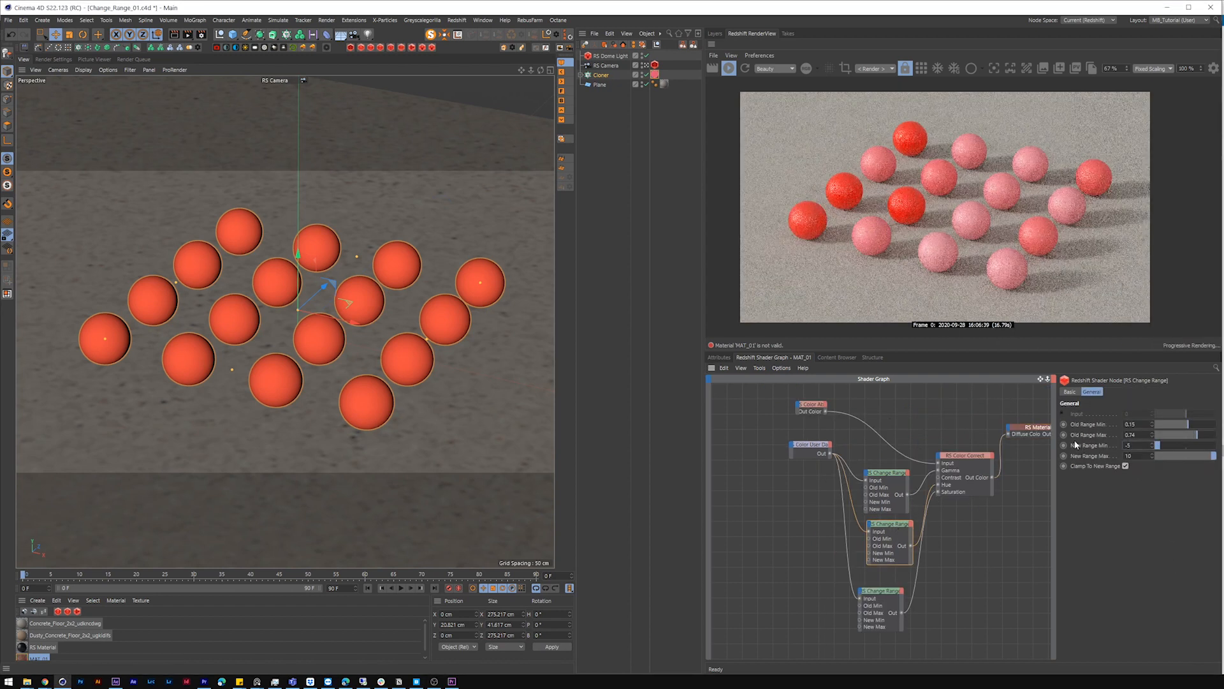
double_click(1127, 455)
text(5)
key(Return)
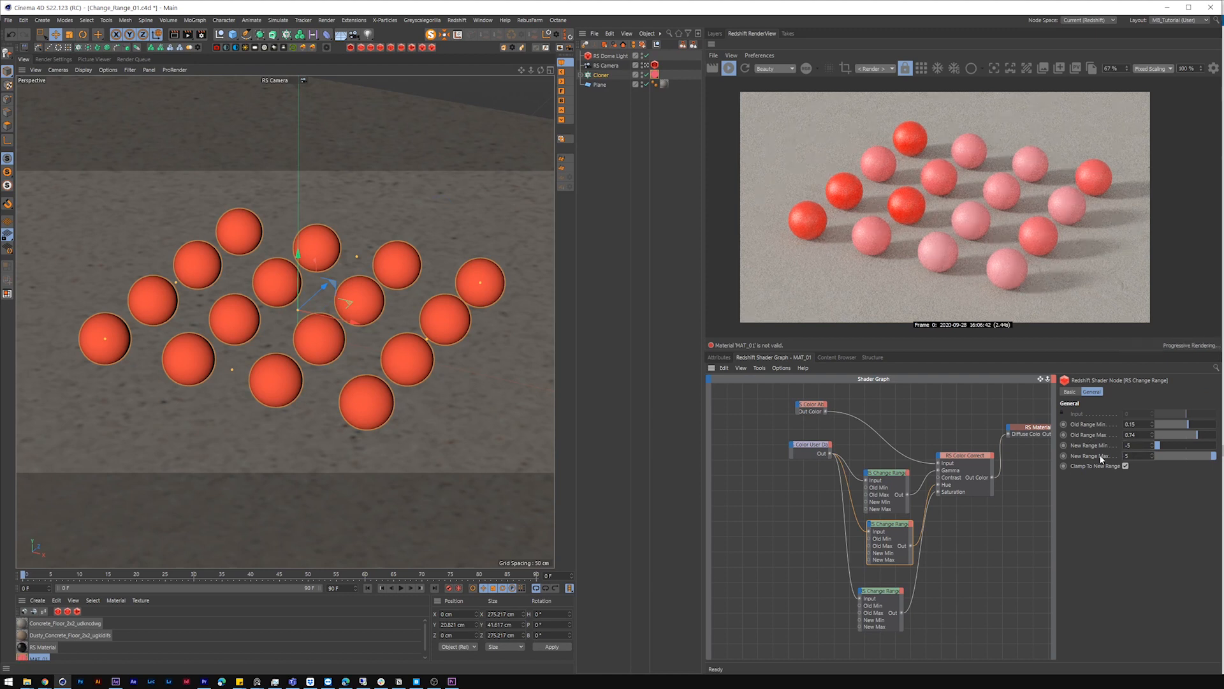
Set the hue Change Range node's Old Range Max to 0.4.
double_click(1128, 435)
text(0.5)
key(Return)
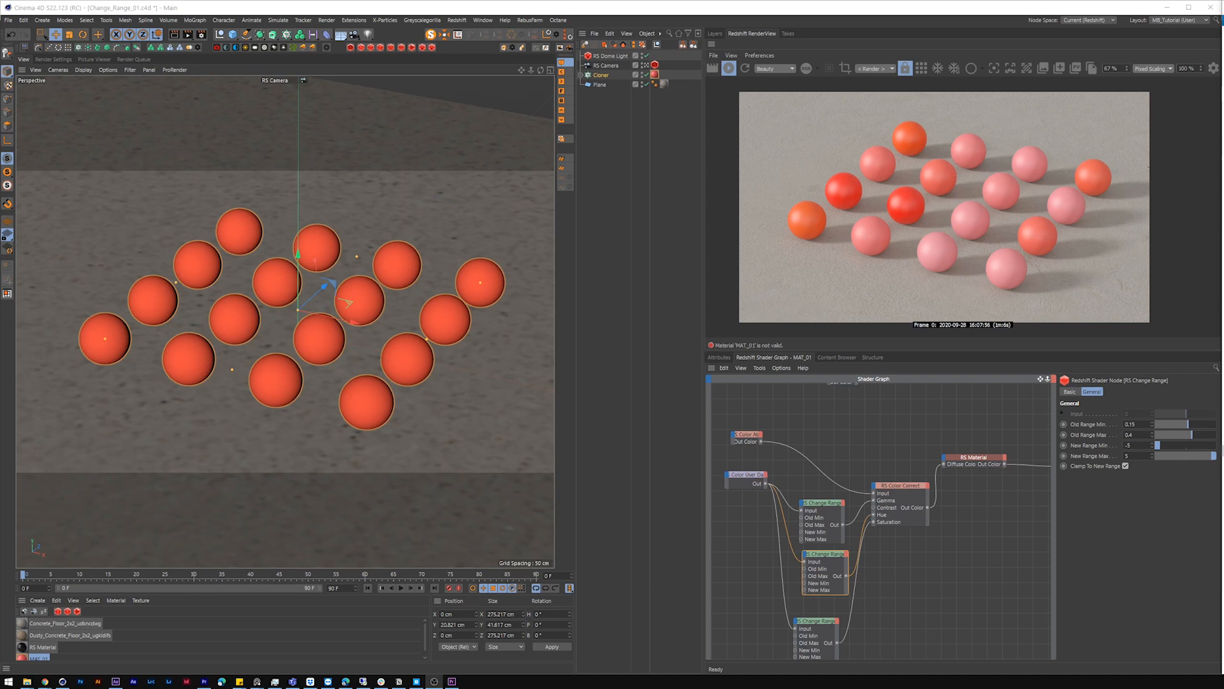
Duplicate the saturation Change Range node and wire it from Color User Data into the RS Material's reflection roughness.
middle_drag(820, 514, 839, 431)
click(836, 552)
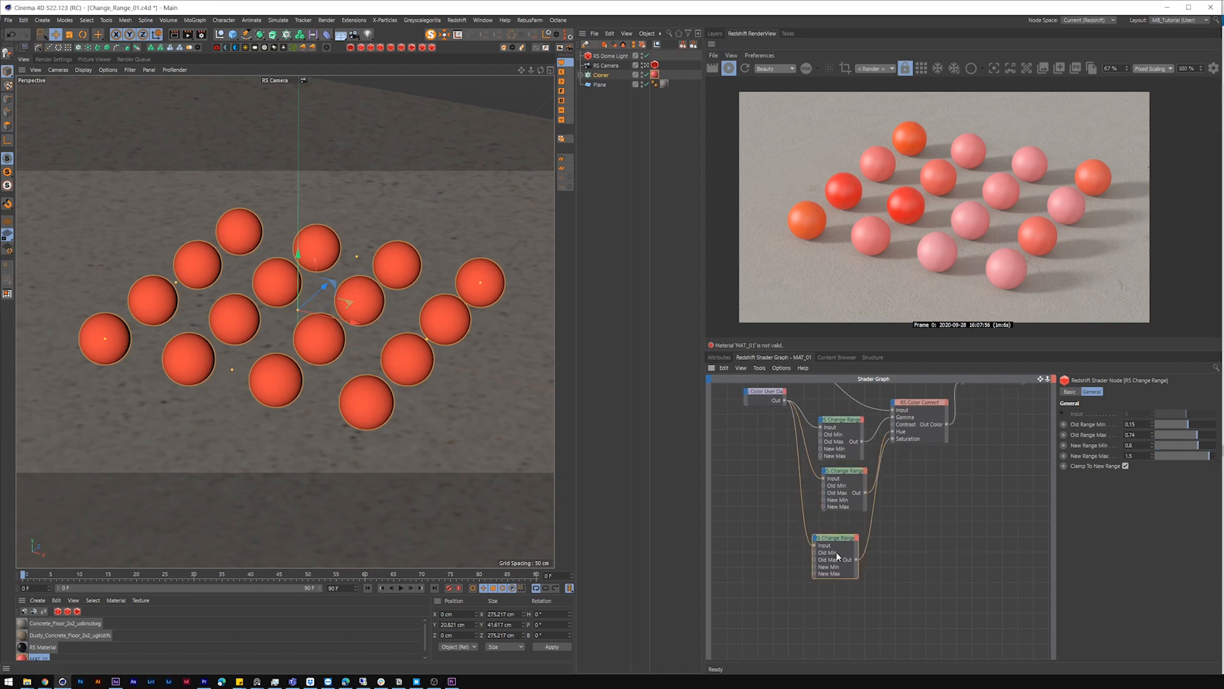
ctrl+drag(836, 552, 831, 614)
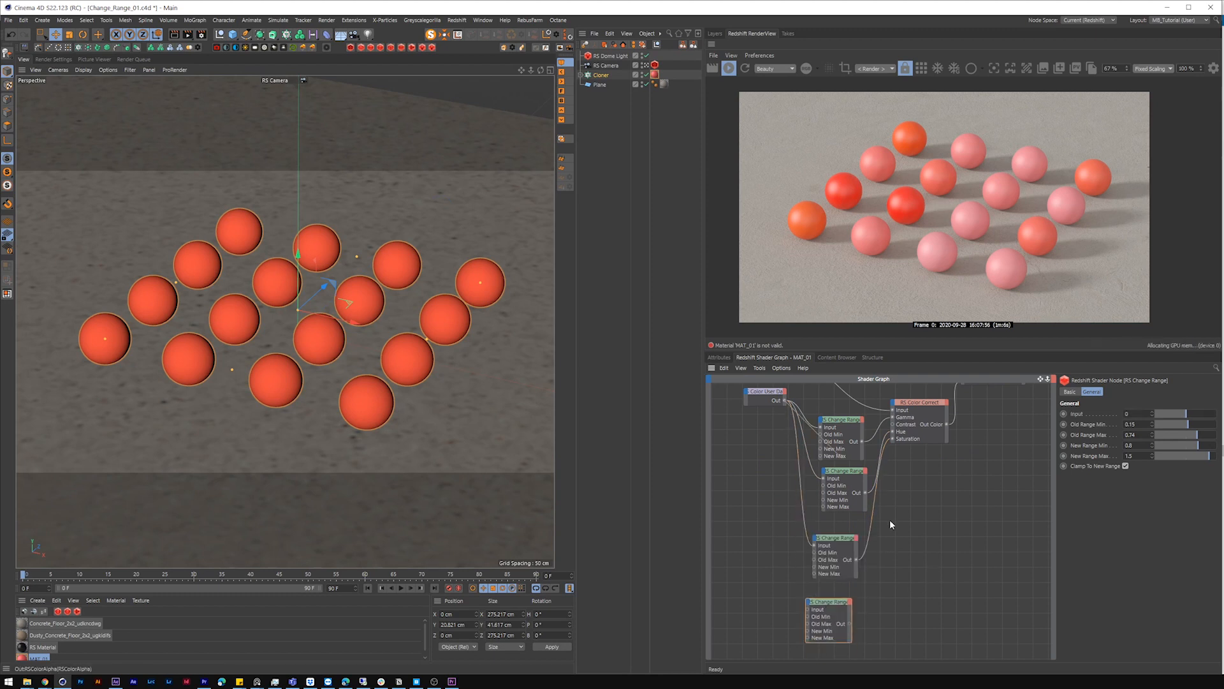
drag(785, 401, 808, 607)
middle_drag(1016, 586, 1000, 608)
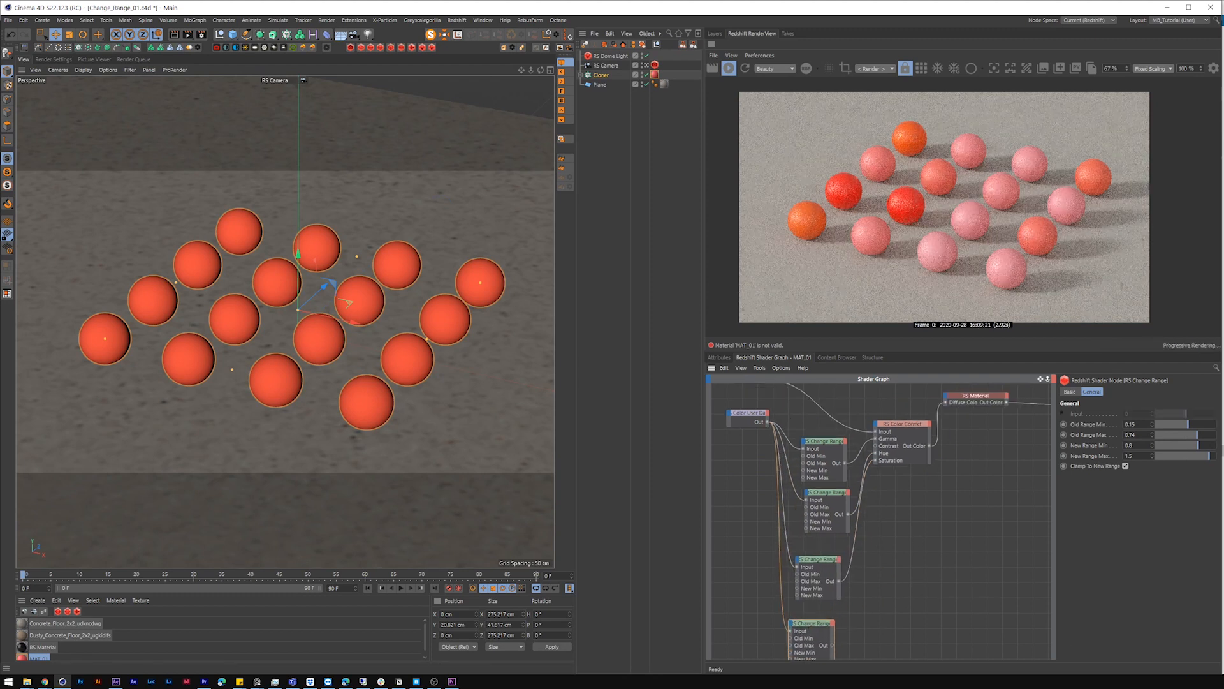
drag(824, 647, 938, 399)
mouse_move(1020, 427)
click(1105, 448)
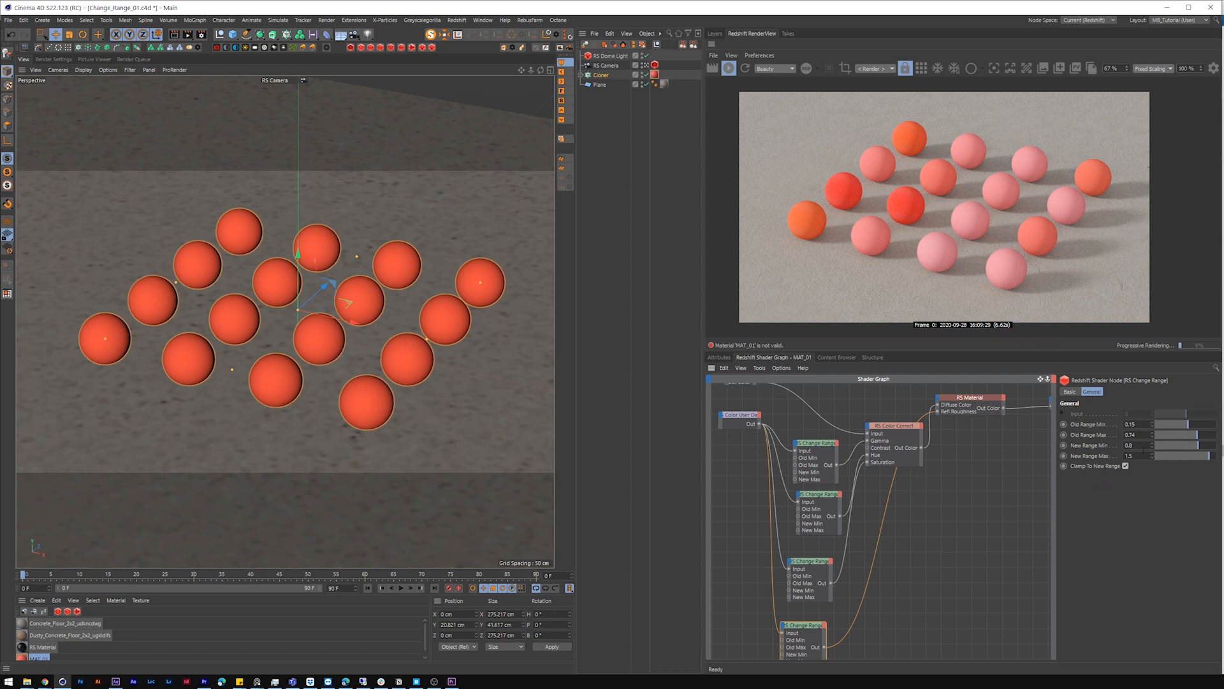
Set the roughness Change Range node's New Range Max to 1 and New Range Min to 0.
click(1126, 456)
text(1)
key(Return)
text(0)
key(Return)
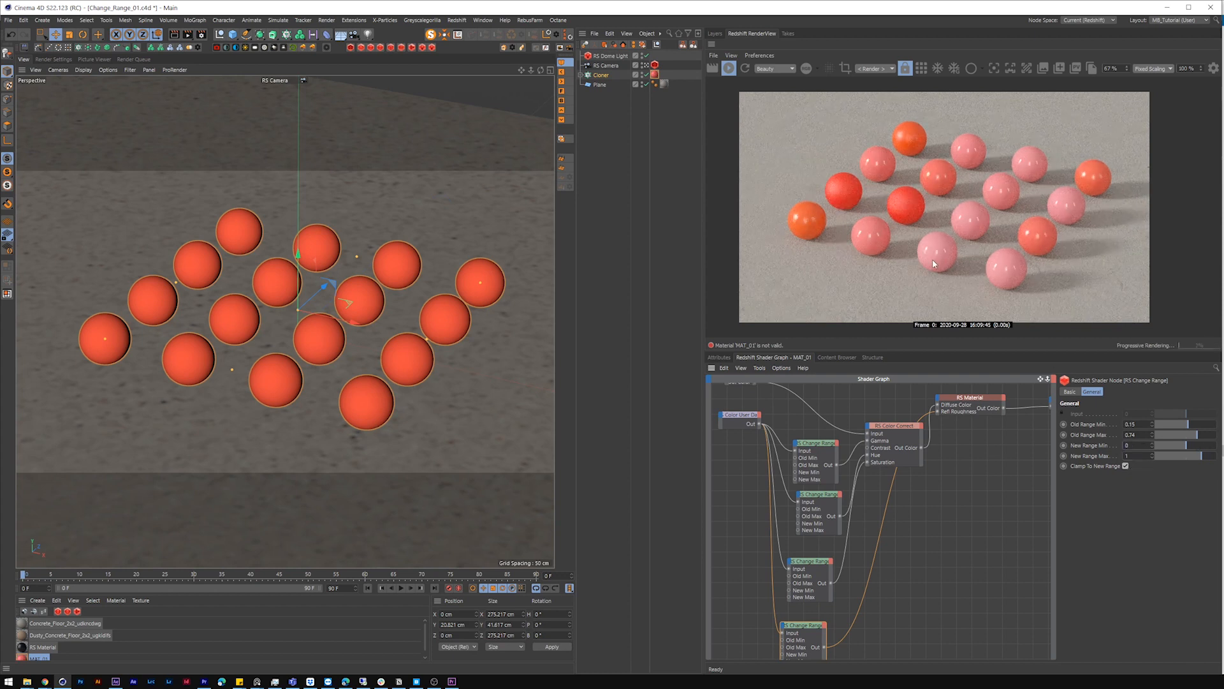